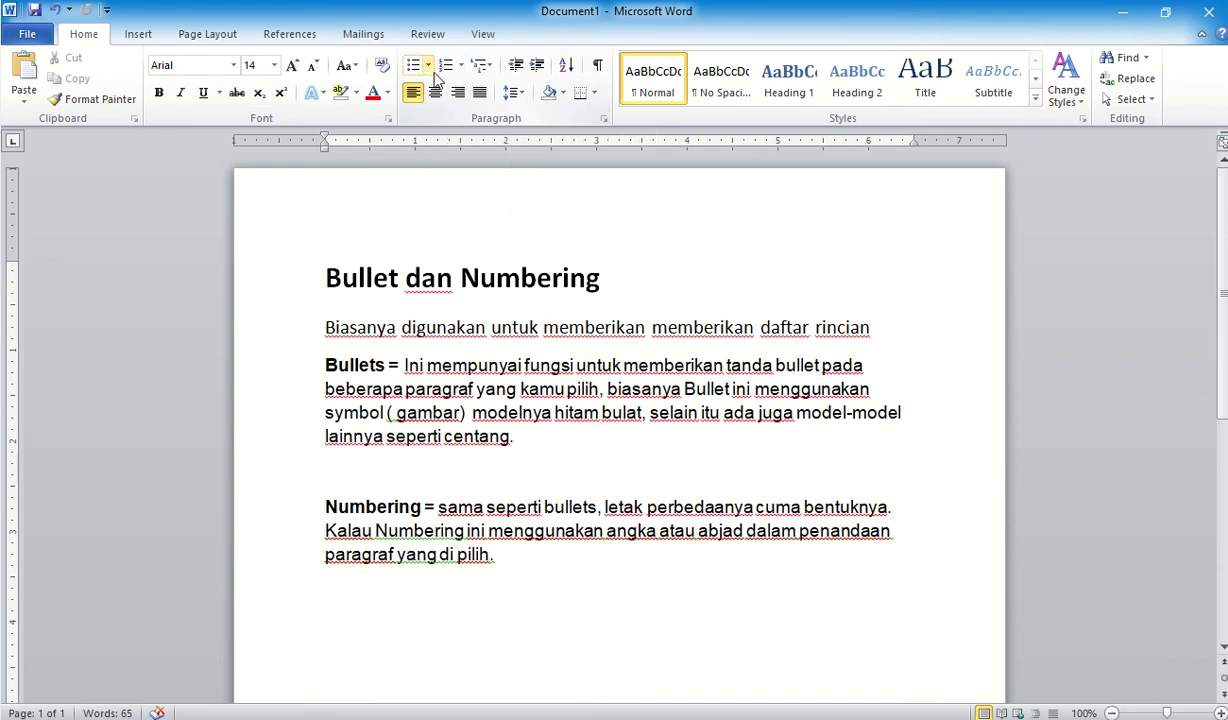
Step: Preview the bullet styles without applying any, then add a blank line after the Bullets paragraph
{"action": "left_click", "coordinate": [432, 70]}
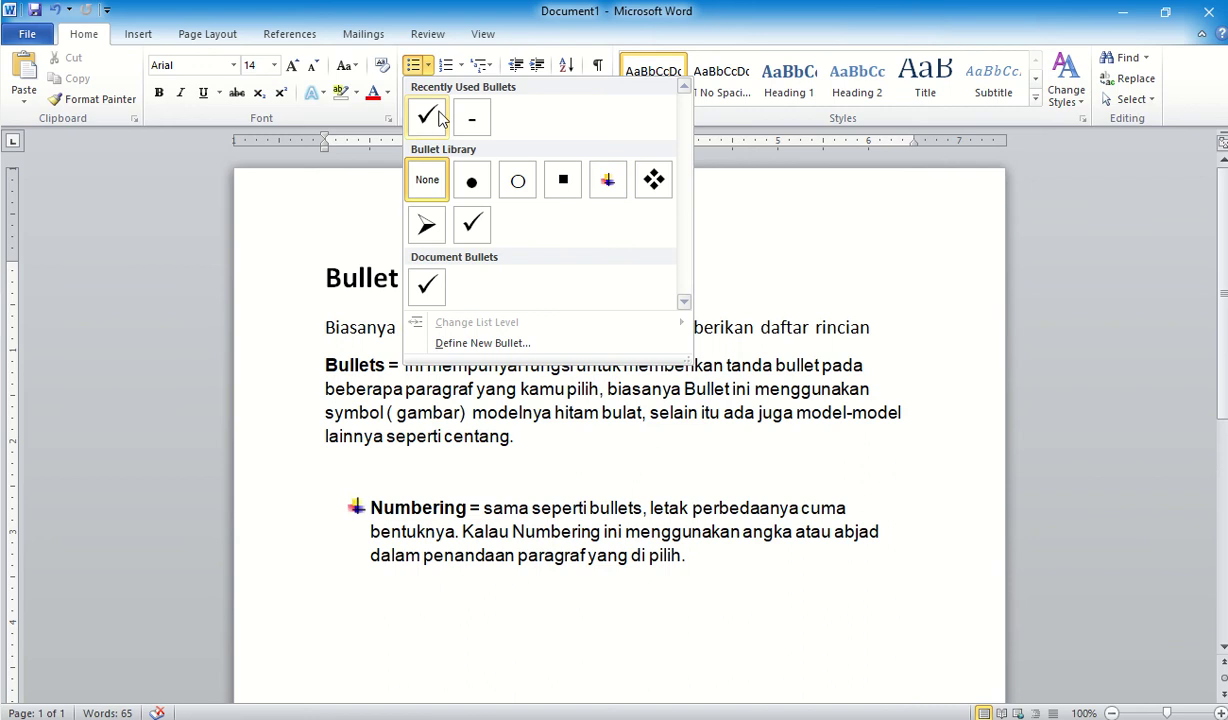
{"action": "left_click", "coordinate": [415, 66]}
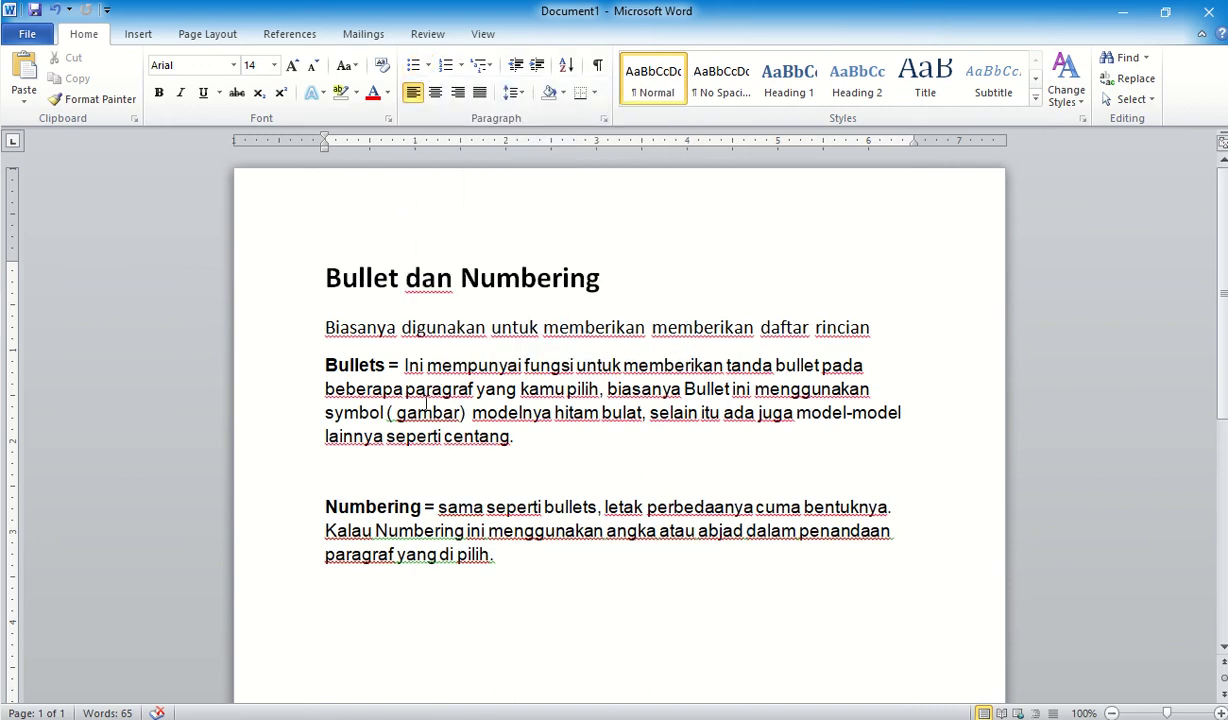
{"action": "left_click", "coordinate": [557, 451]}
{"action": "key", "text": "Return"}
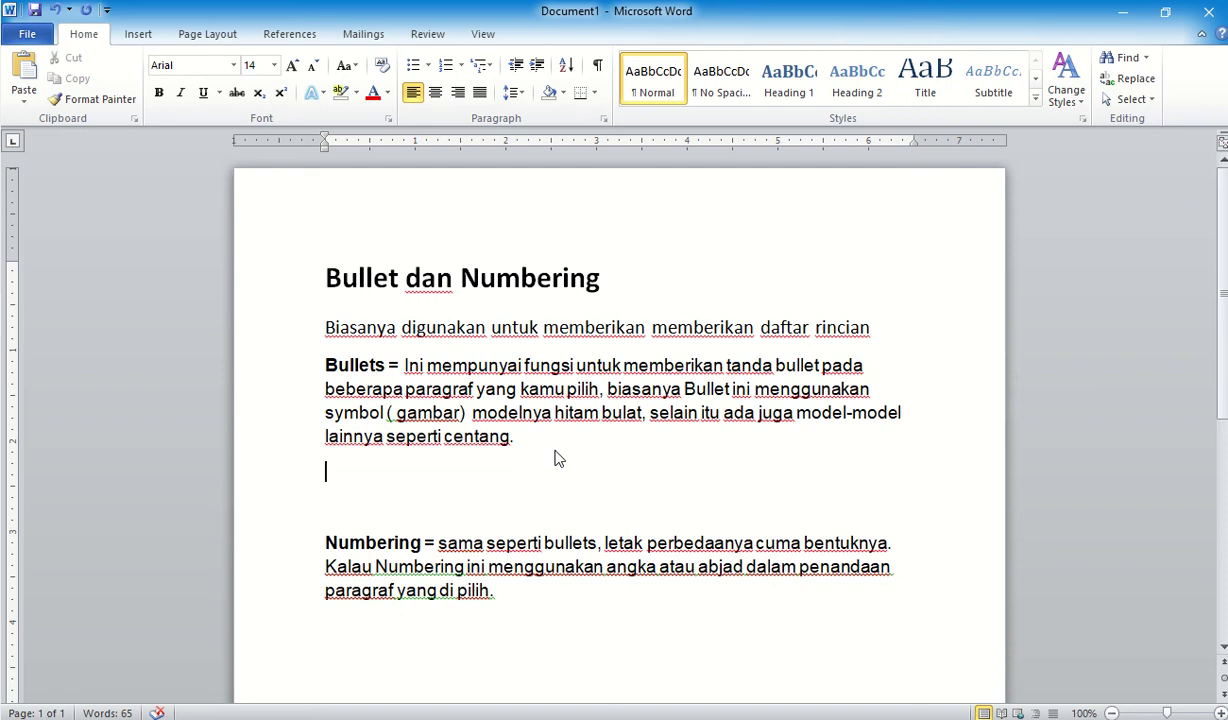
Step: Add the line 'Warna warna pelangi :' with an empty line beneath it
{"action": "type", "text": "Warna warna"}
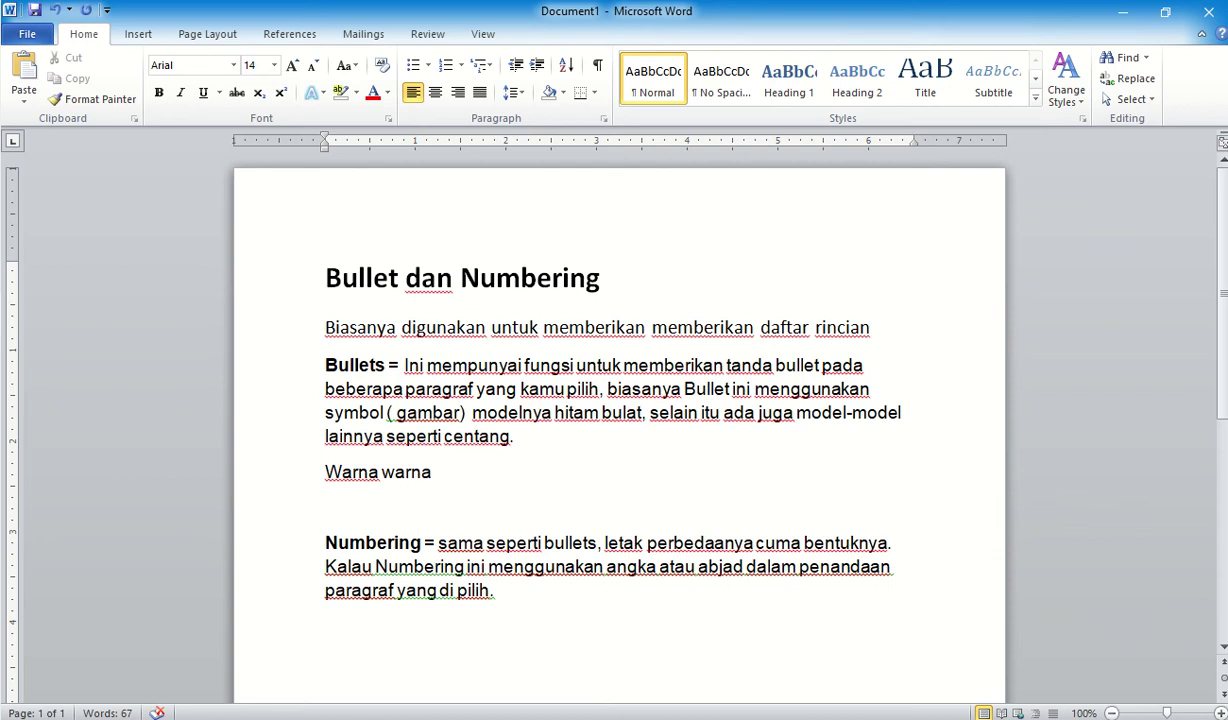
{"action": "type", "text": " pelangi"}
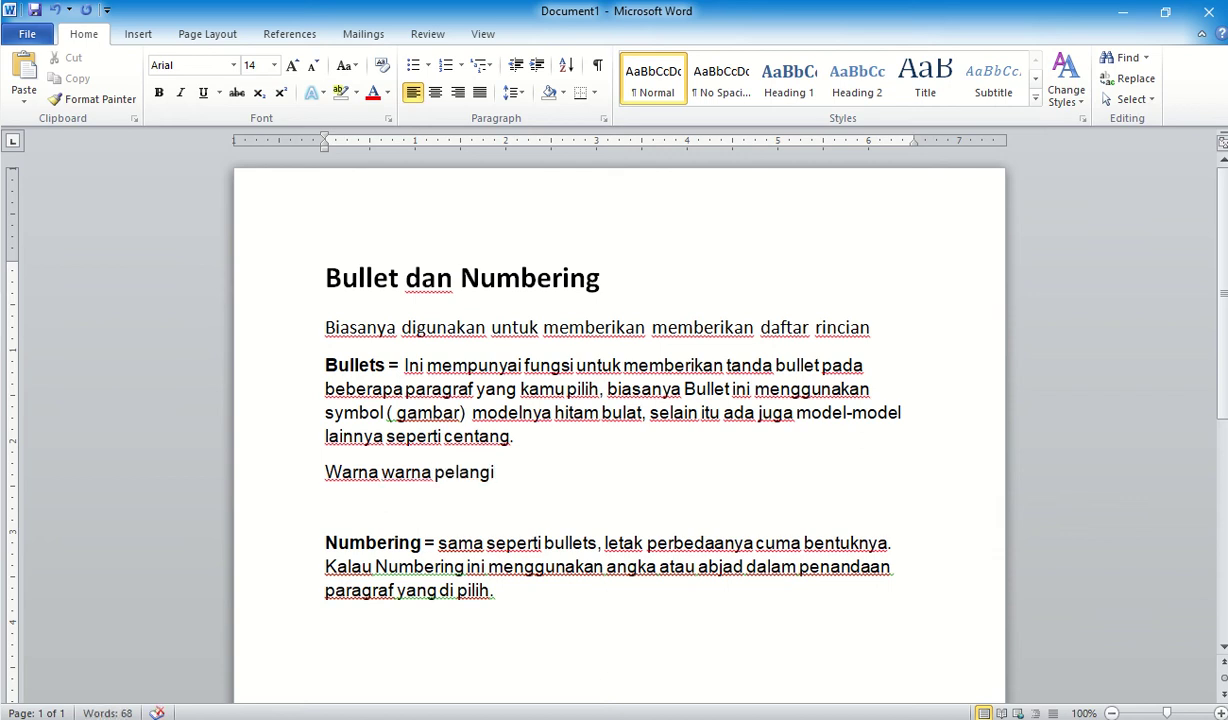
{"action": "type", "text": " :"}
{"action": "key", "text": "Return"}
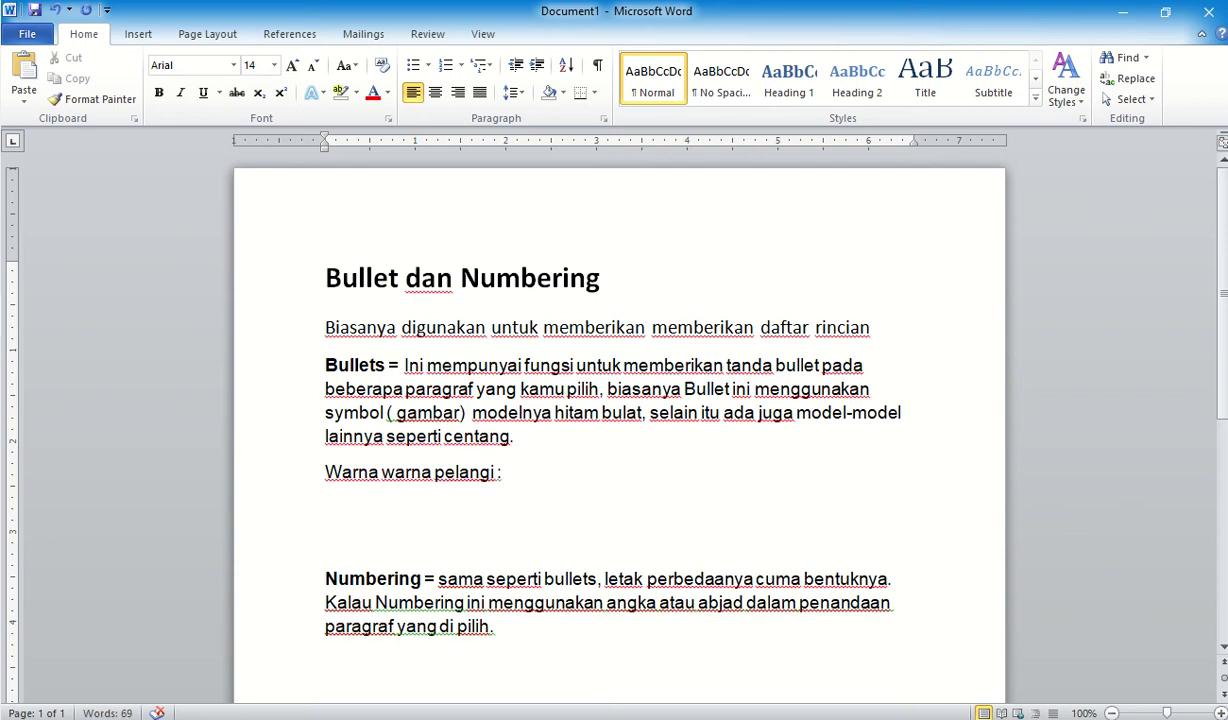
Step: Start a round-bullet list with Merah, Jingga and Kuning
{"action": "left_click", "coordinate": [427, 66]}
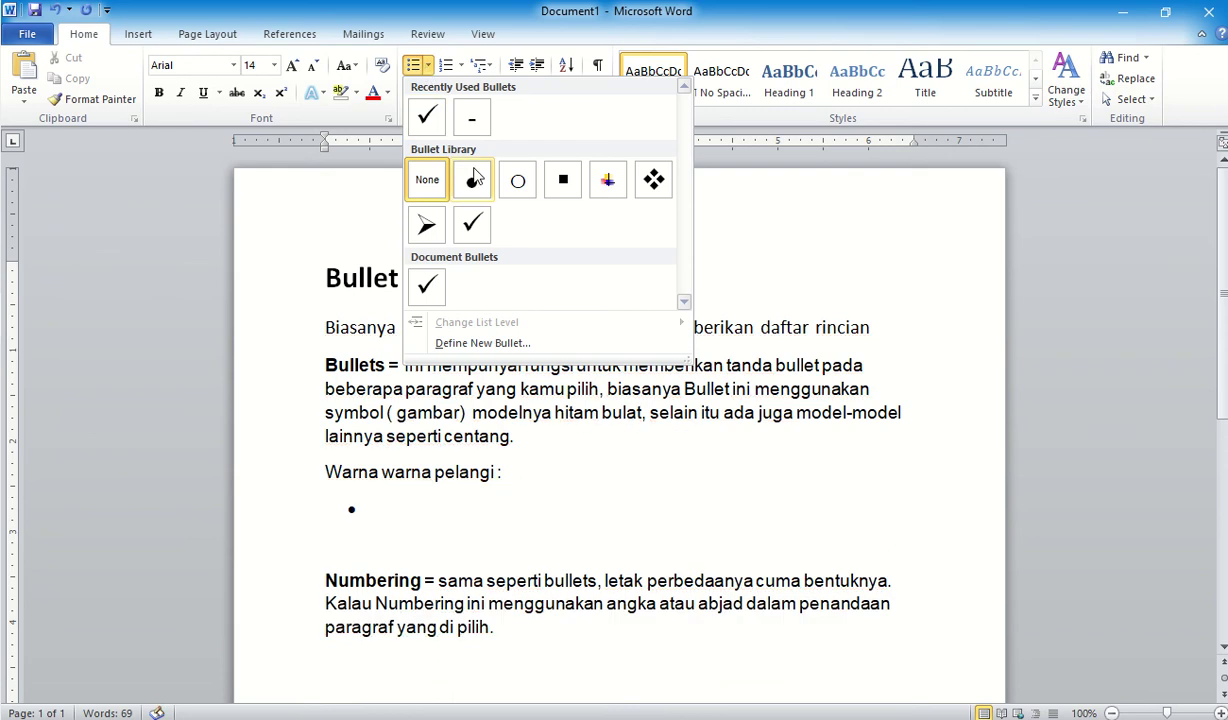
{"action": "left_click", "coordinate": [476, 177]}
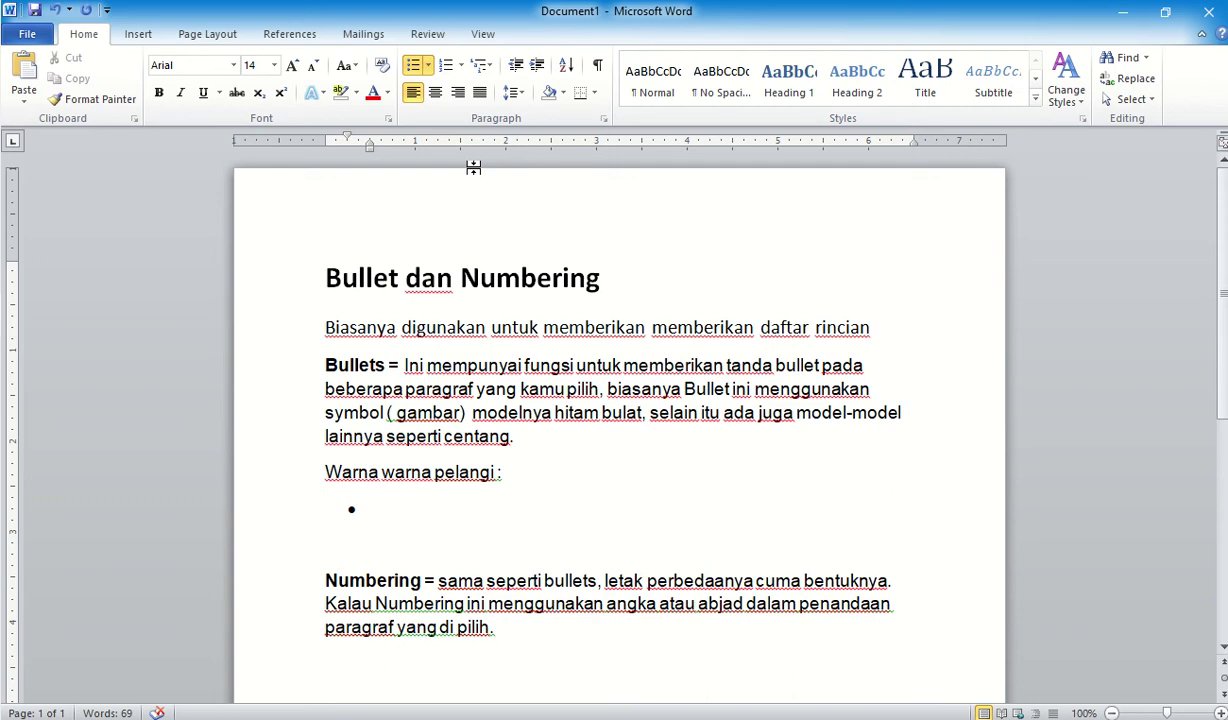
{"action": "type", "text": "Merah"}
{"action": "key", "text": "BackSpace"}
{"action": "key", "text": "BackSpace"}
{"action": "key", "text": "BackSpace"}
{"action": "type", "text": "rah"}
{"action": "key", "text": "Return"}
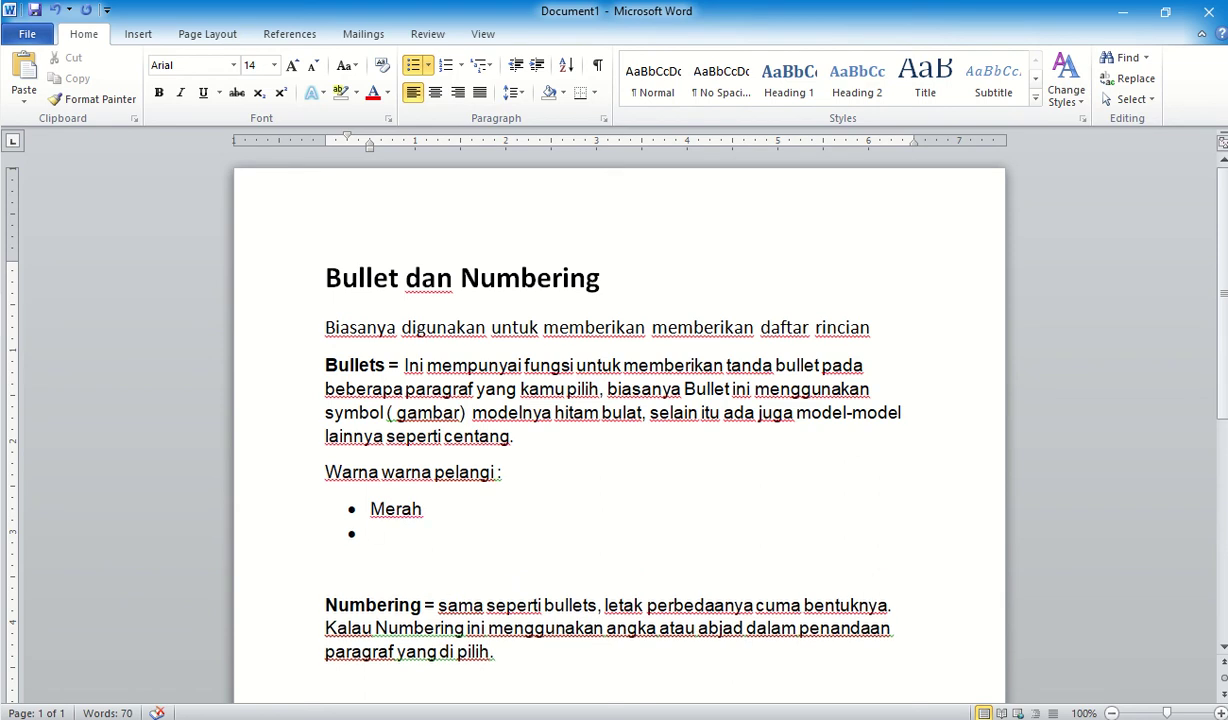
{"action": "type", "text": "Jingga"}
{"action": "key", "text": "Return"}
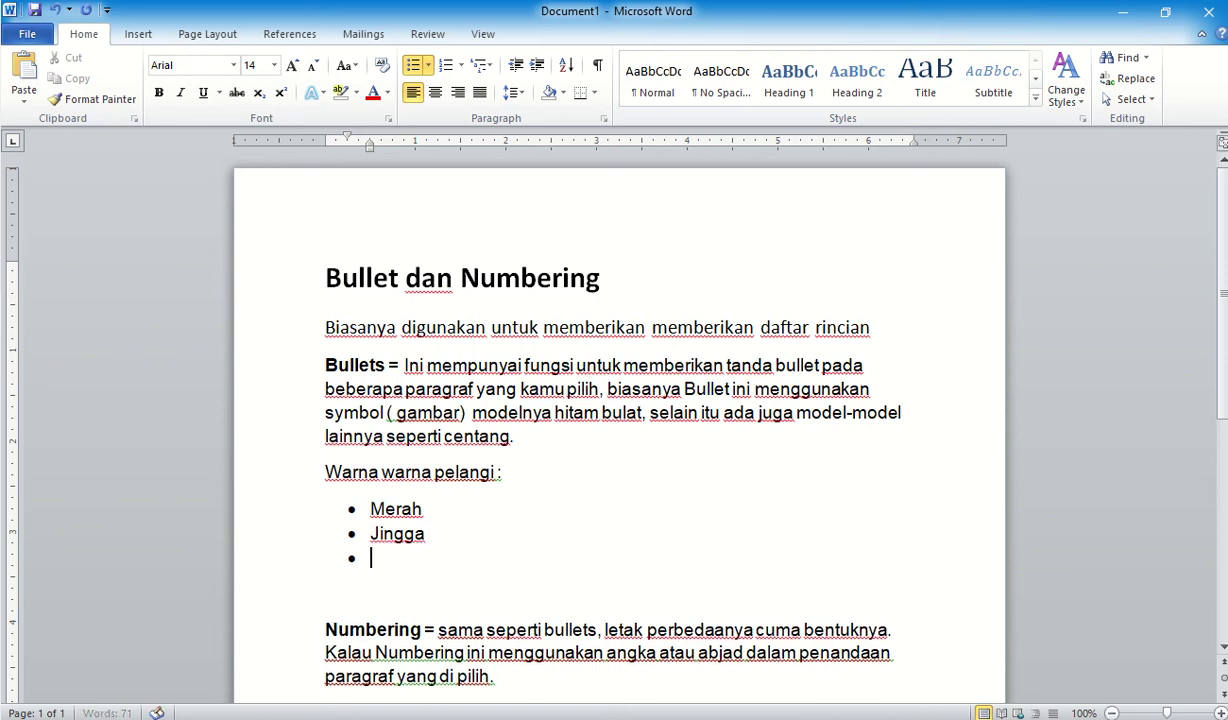
{"action": "type", "text": "kuning"}
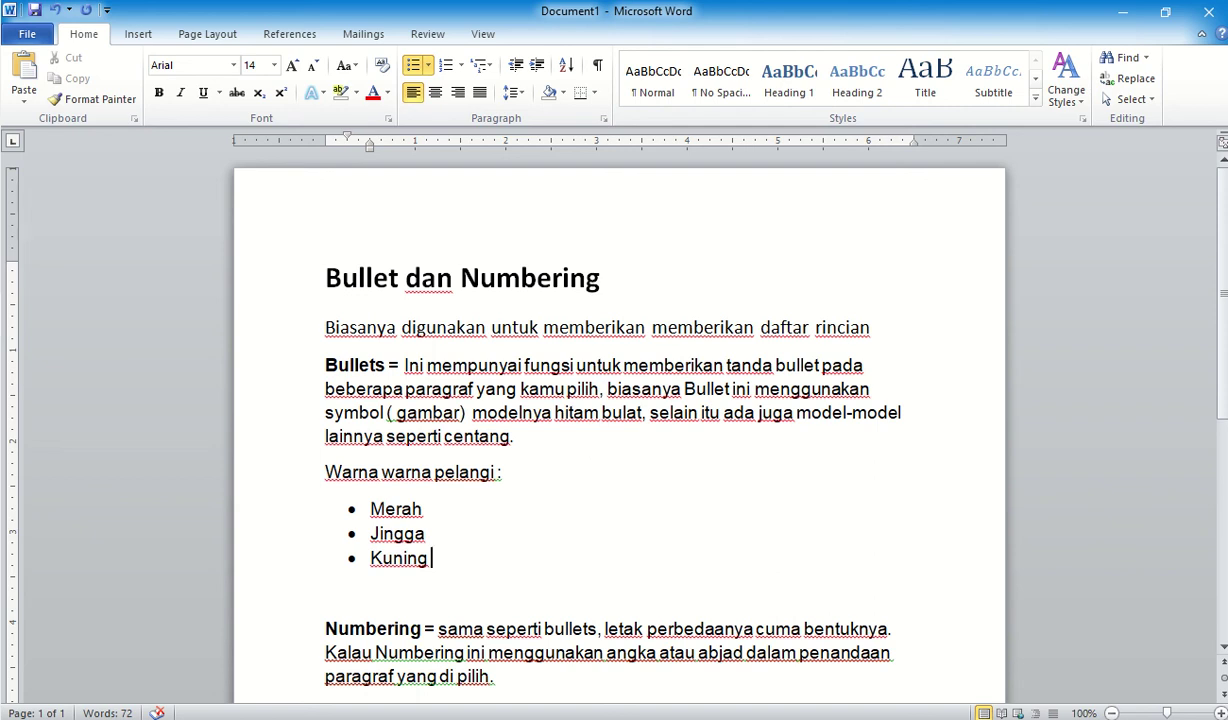
{"action": "key", "text": "Return"}
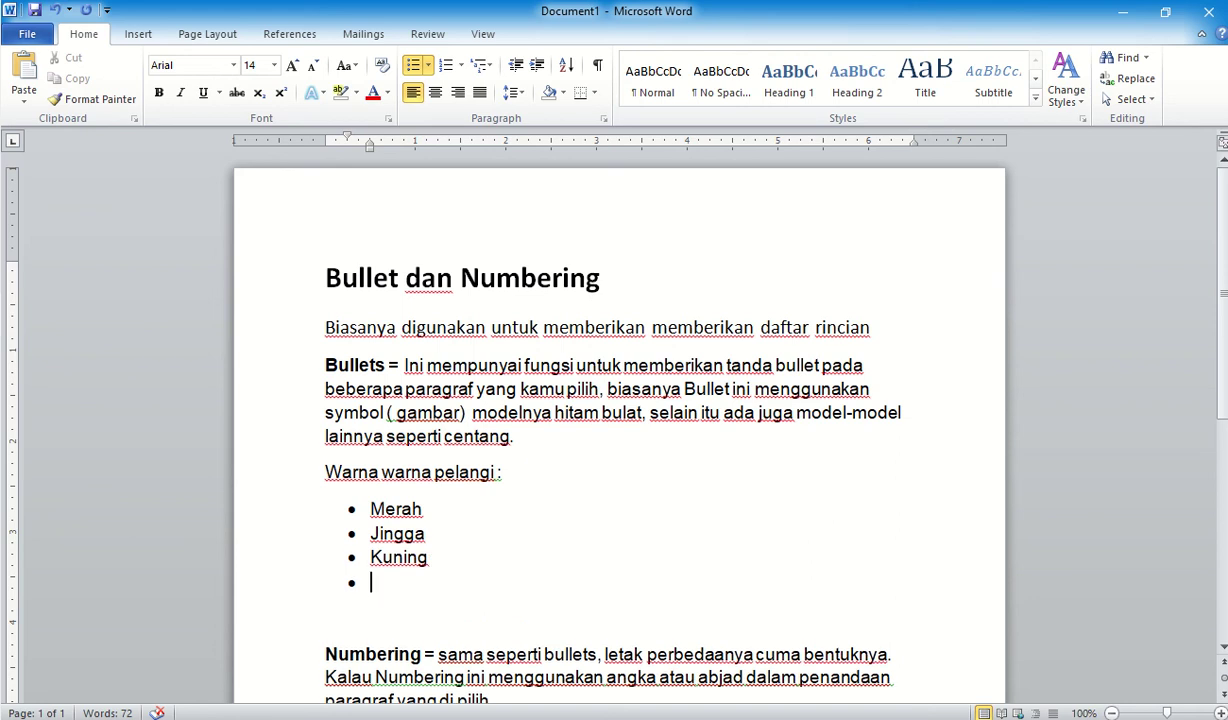
Step: Add Hijau, Biru, Nila and Ungu as further round-bullet items
{"action": "type", "text": "Hijau"}
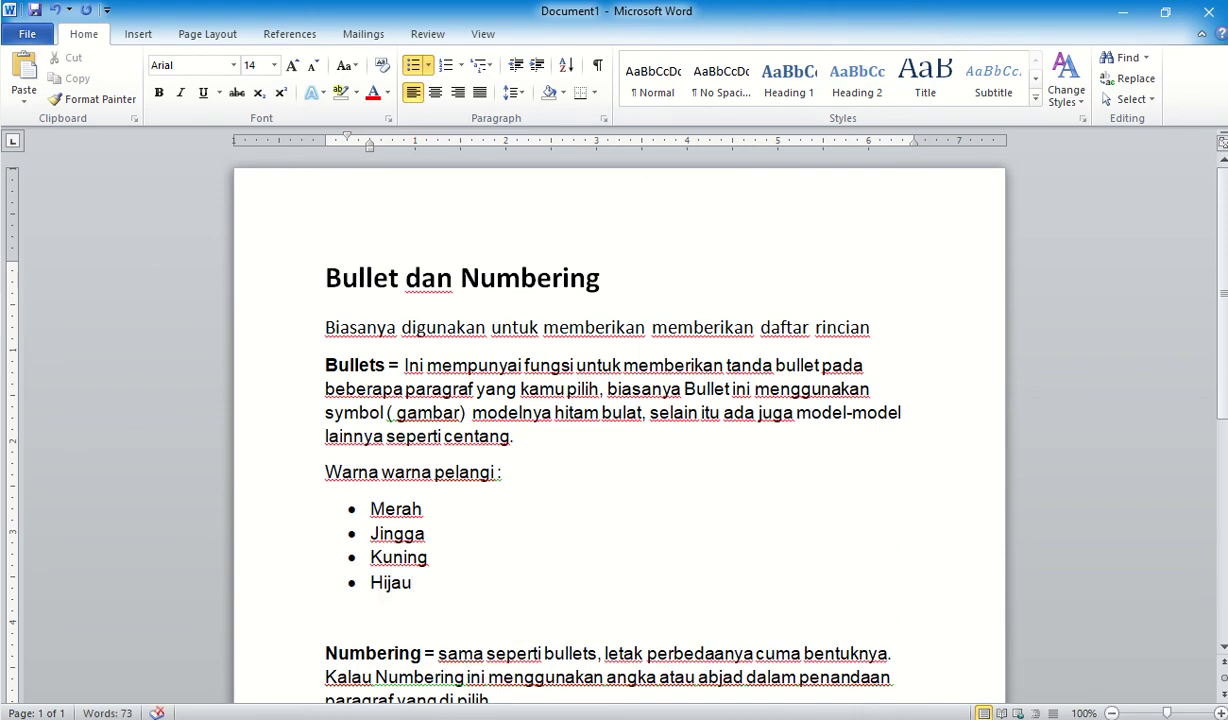
{"action": "key", "text": "Return"}
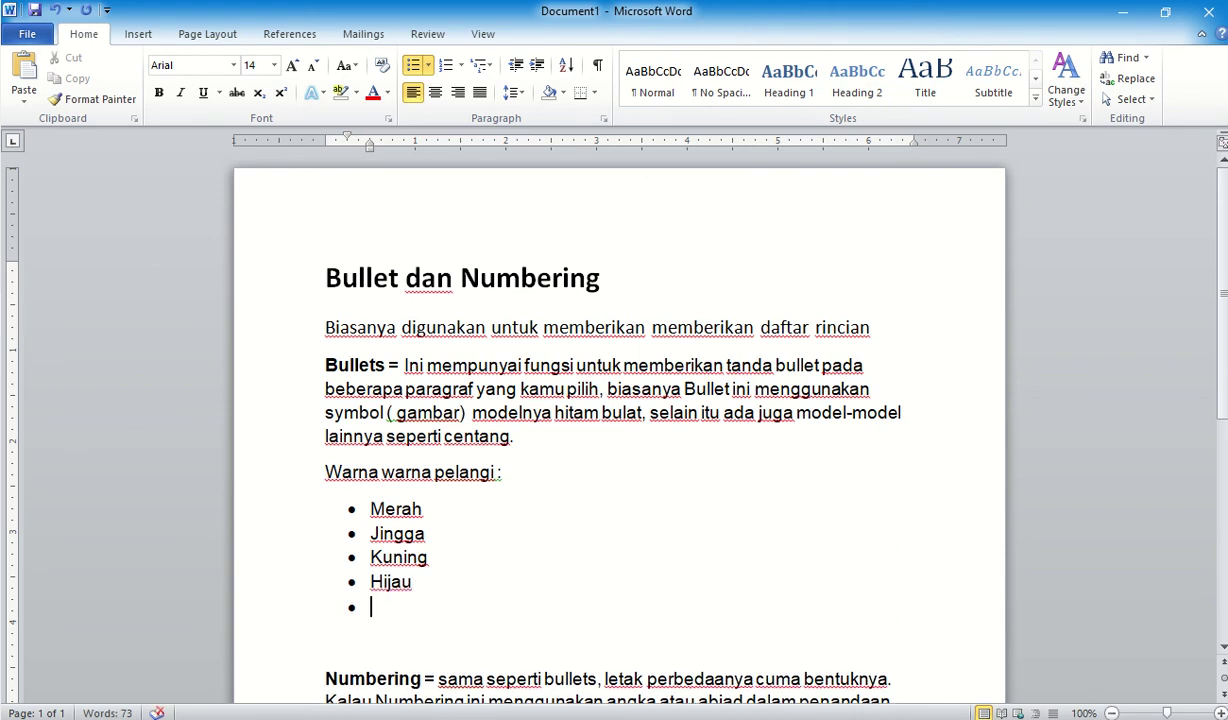
{"action": "type", "text": "biru"}
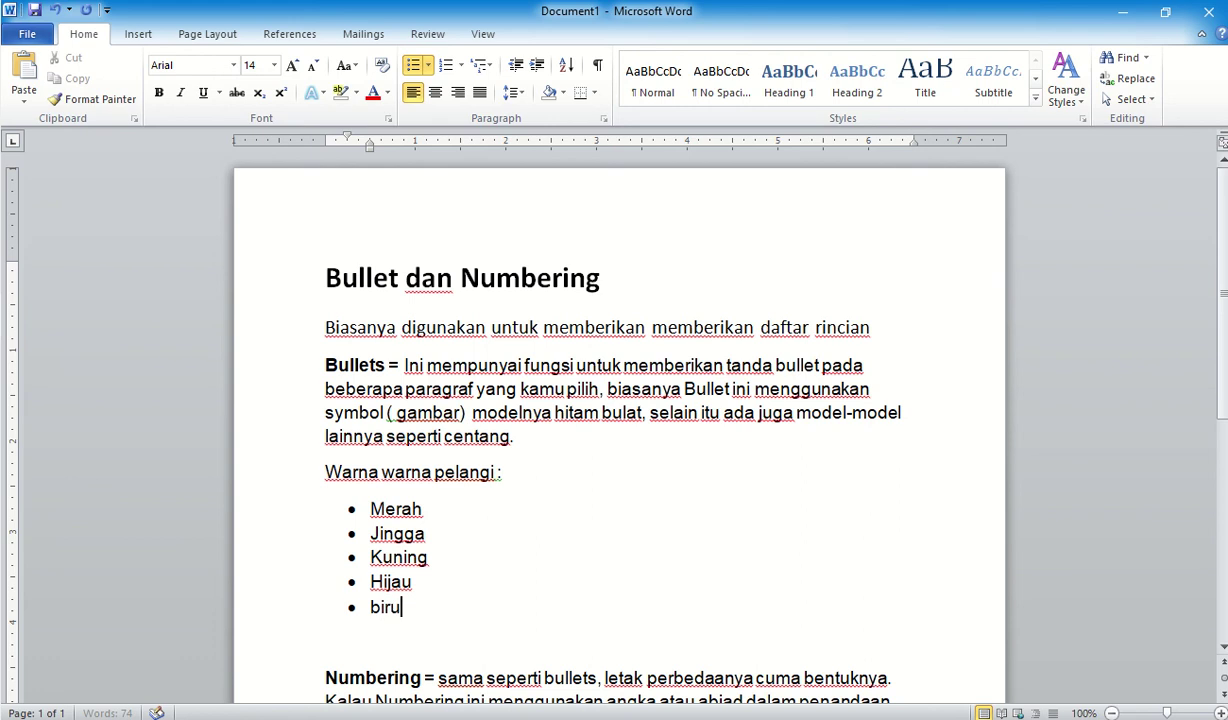
{"action": "key", "text": "Return"}
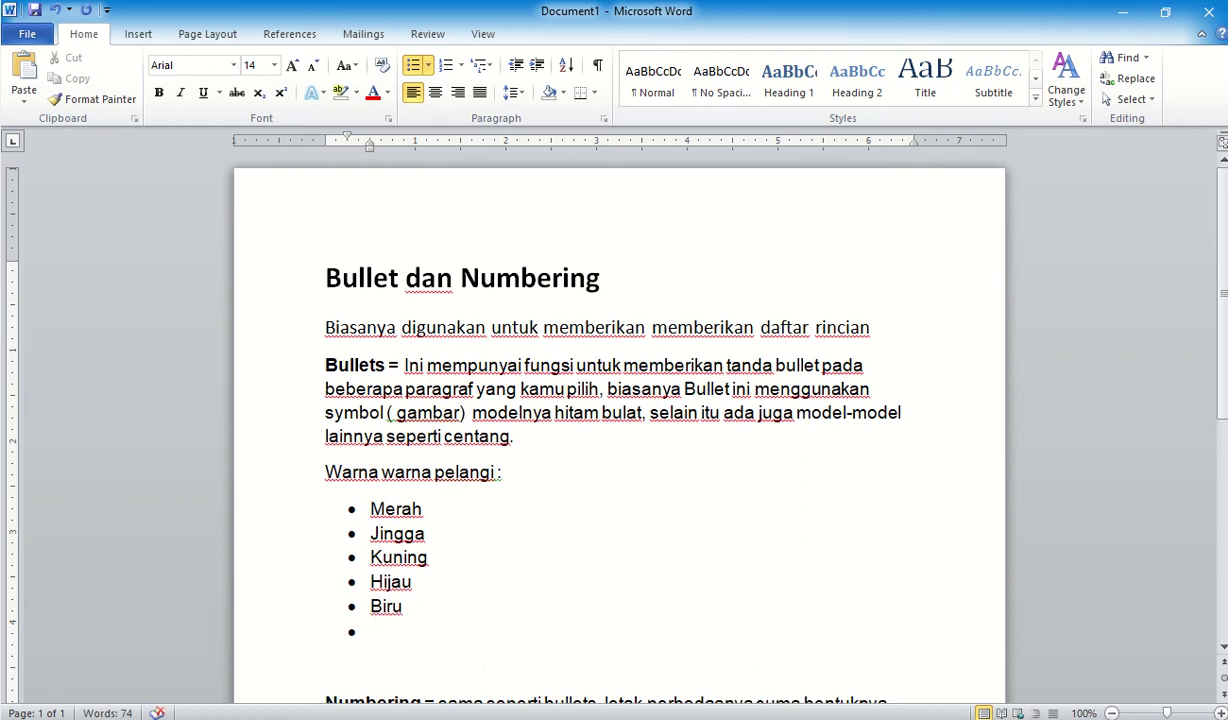
{"action": "type", "text": "nila"}
{"action": "key", "text": "Return"}
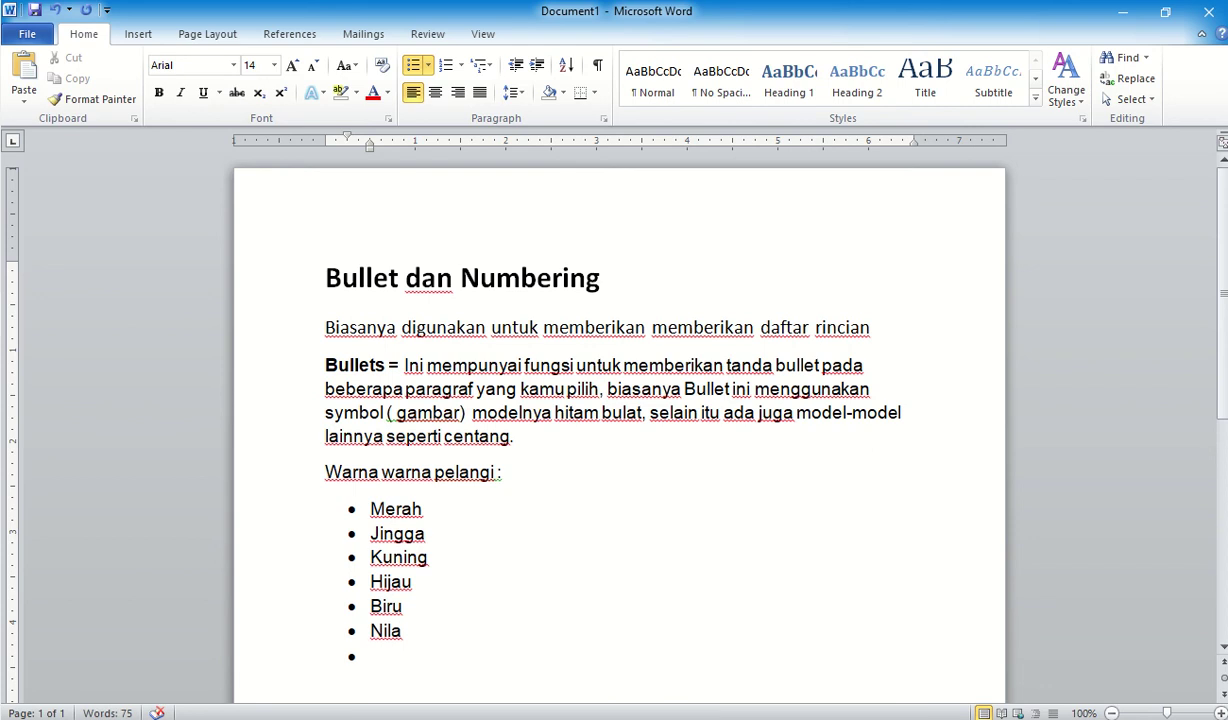
{"action": "type", "text": "ungu"}
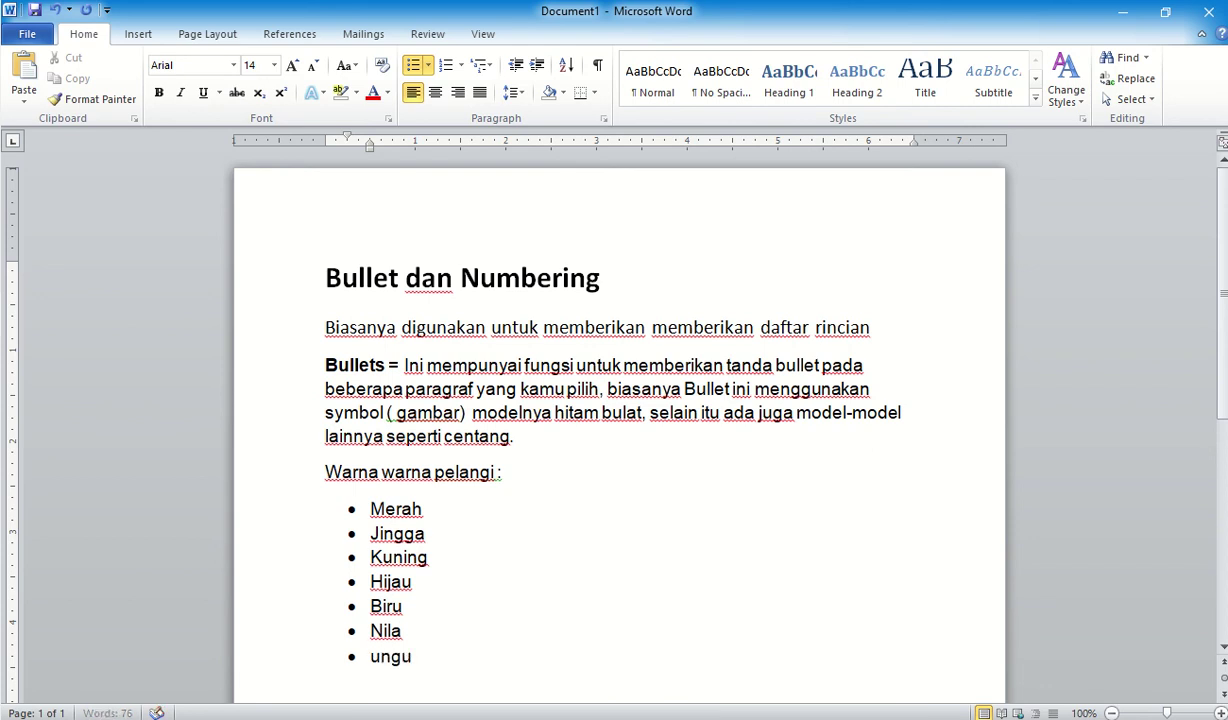
{"action": "key", "text": "Return"}
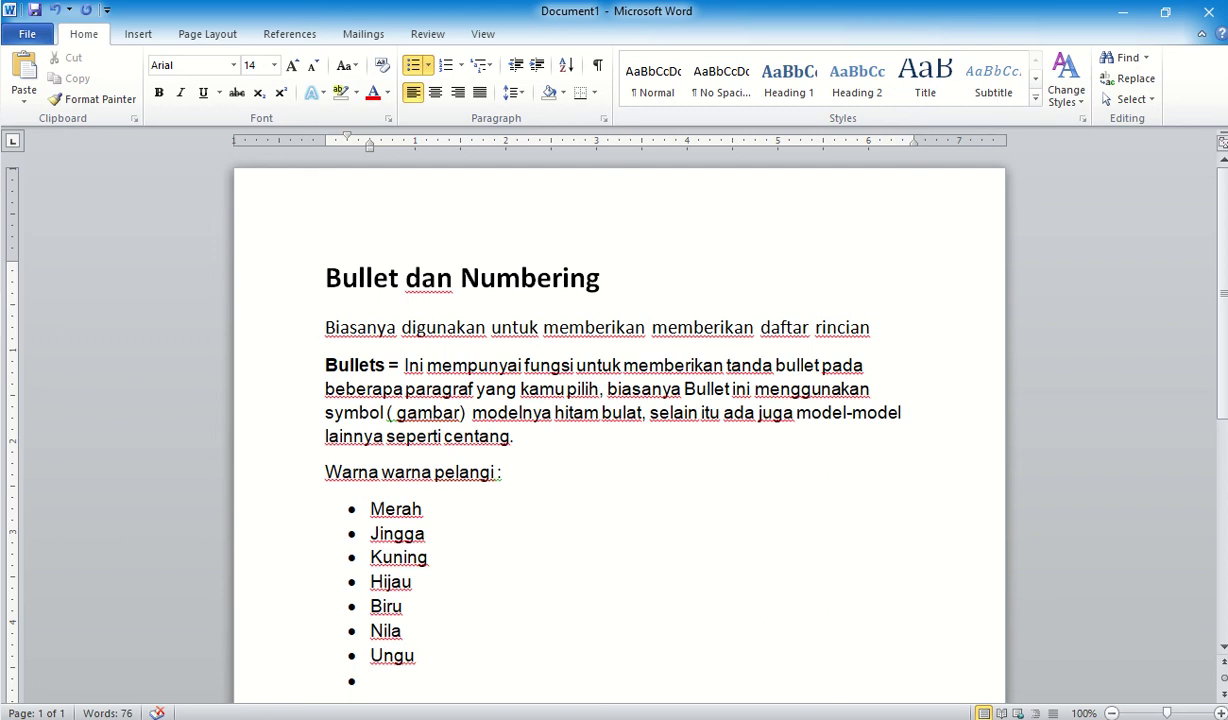
{"action": "scroll", "coordinate": [620, 420], "scroll_direction": "down", "scroll_amount": 1}
{"action": "scroll", "coordinate": [620, 420], "scroll_direction": "down", "scroll_amount": 1}
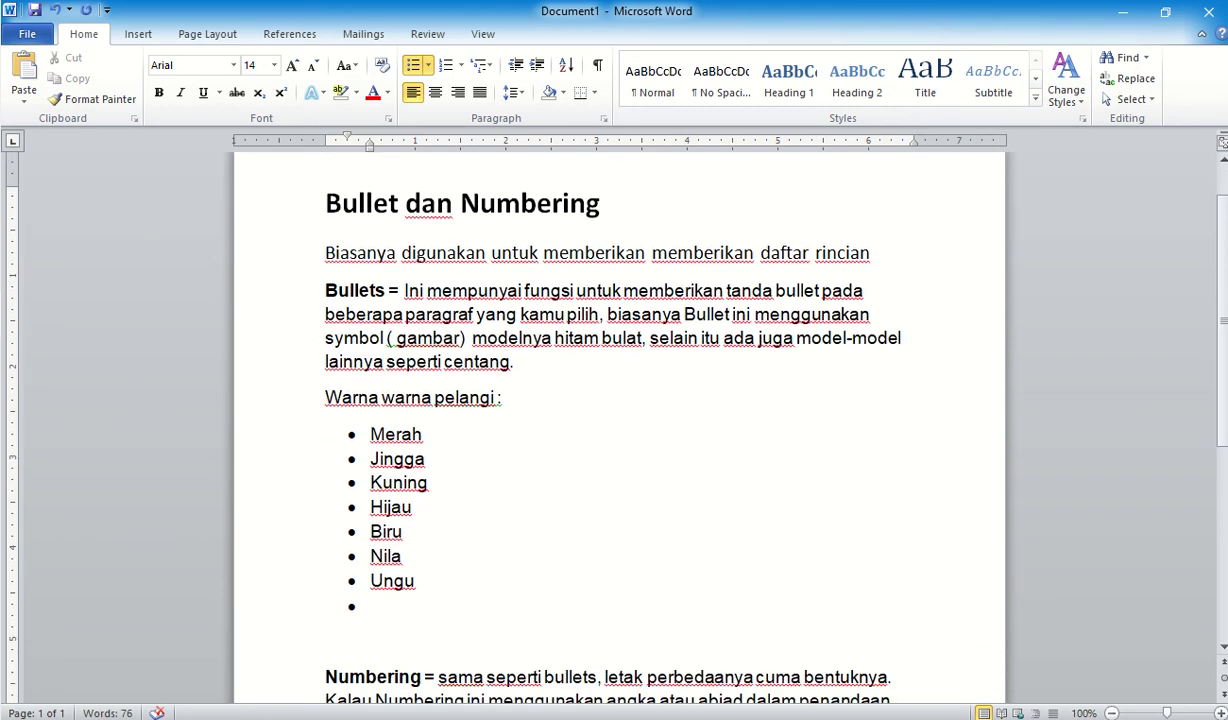
Step: End the colour list and add an unbulleted 'Nama nama Bunga' line, with an empty left-margin line below
{"action": "key", "text": "BackSpace"}
{"action": "key", "text": "Return"}
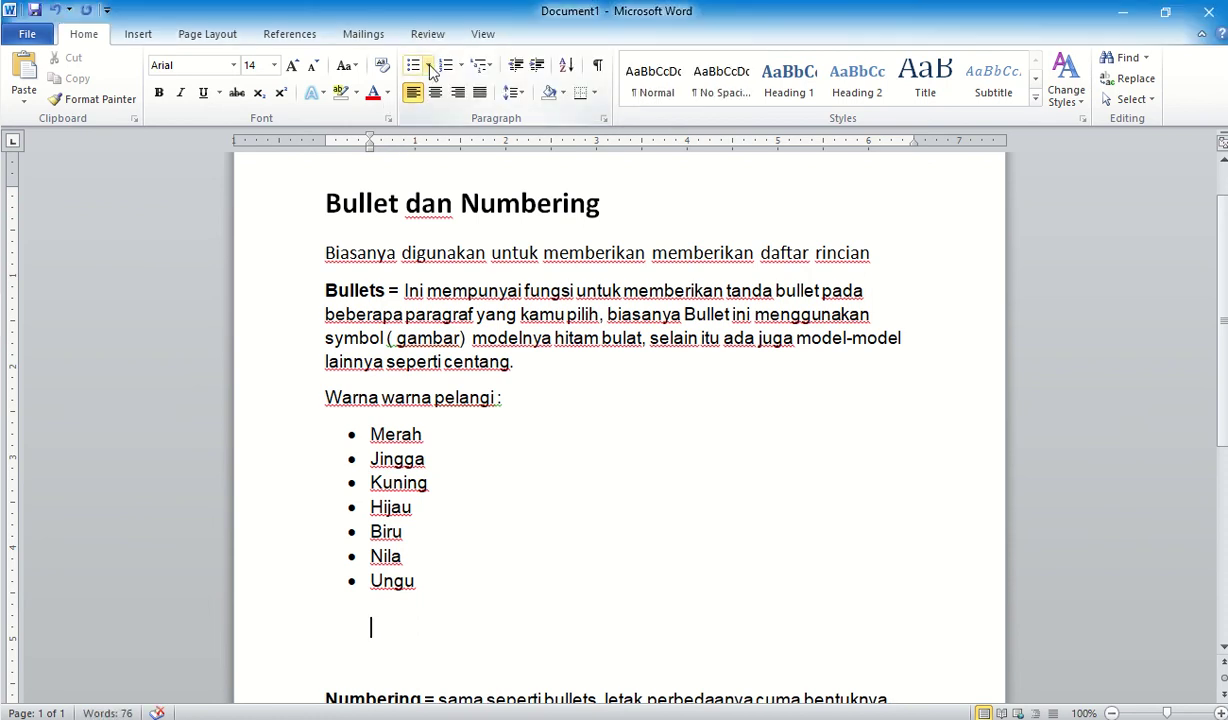
{"action": "left_click", "coordinate": [429, 66]}
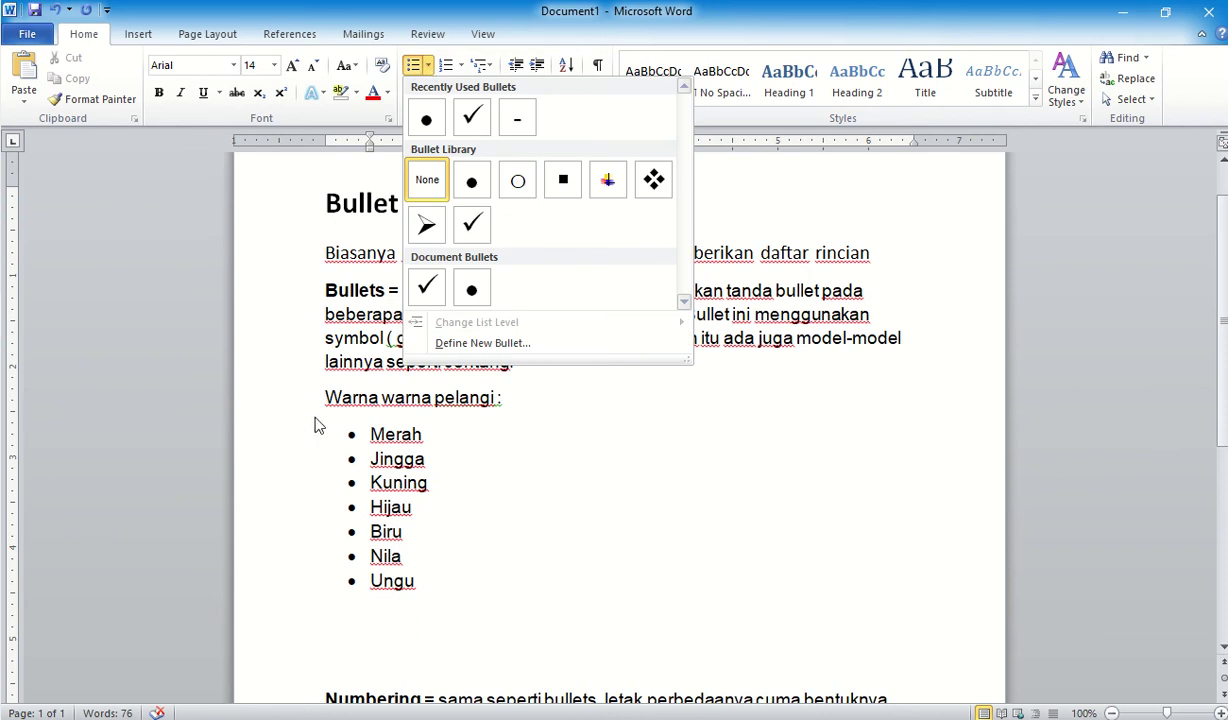
{"action": "left_click", "coordinate": [347, 630]}
{"action": "type", "text": "Nama"}
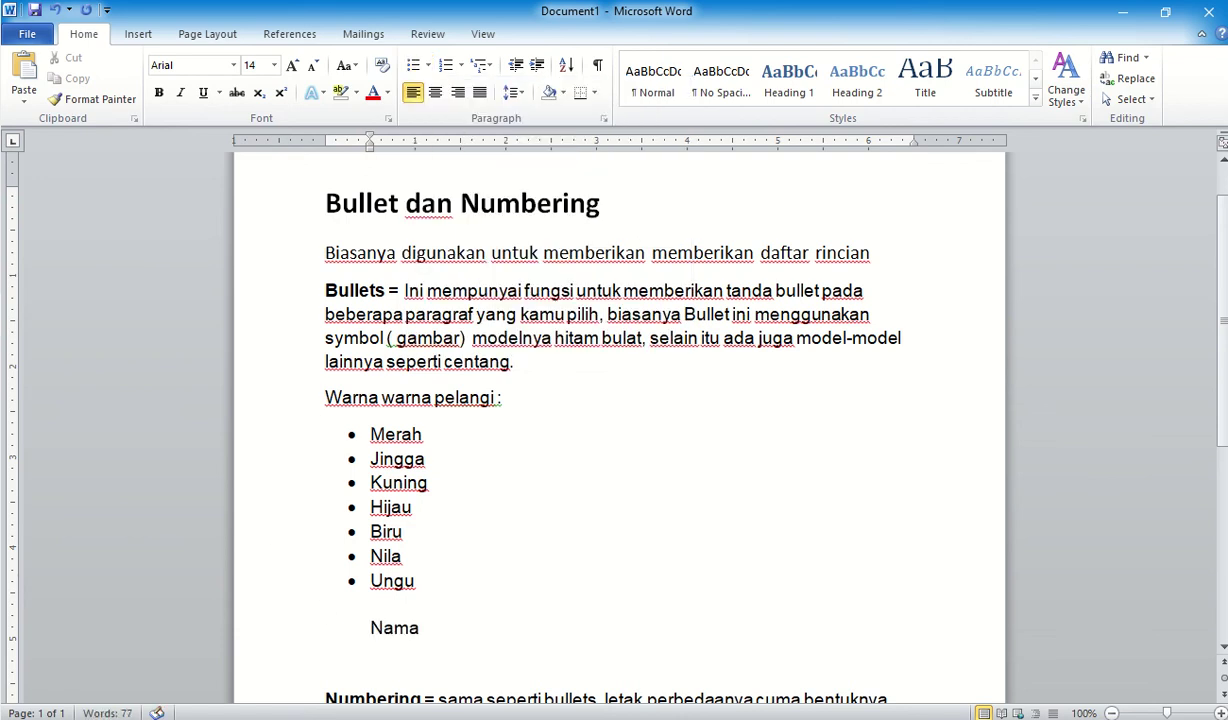
{"action": "type", "text": " nama Bunga"}
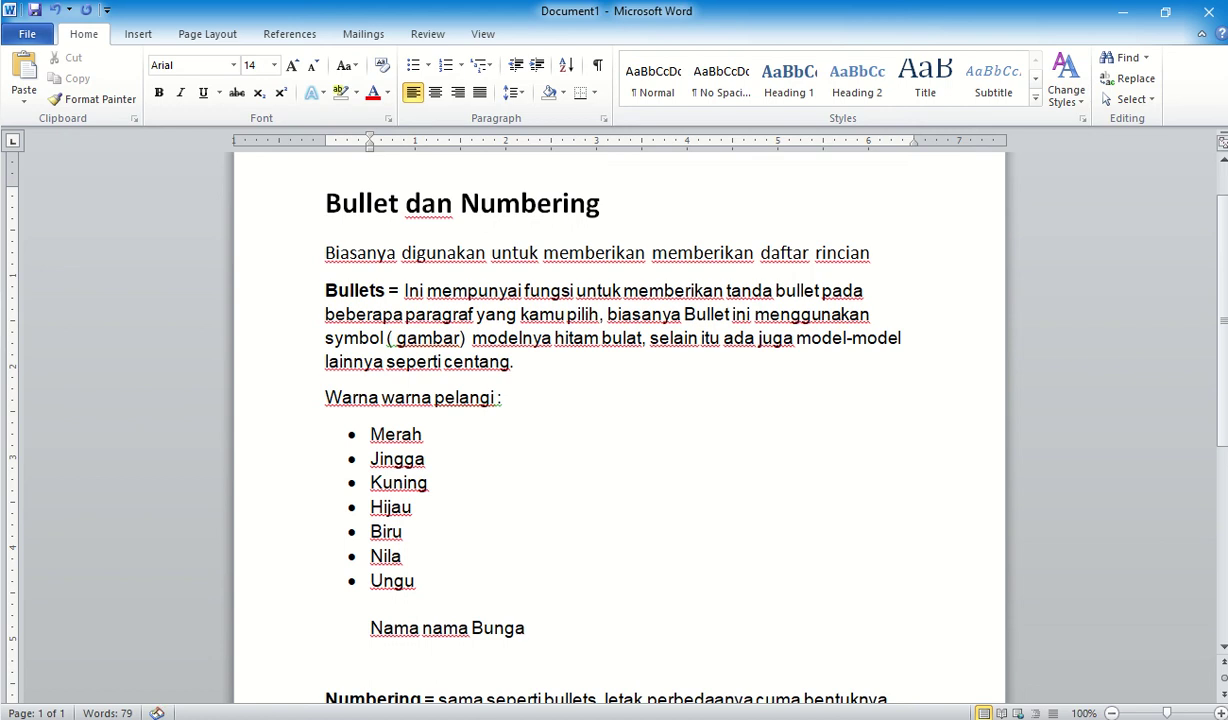
{"action": "key", "text": "Return"}
{"action": "key", "text": "ctrl+shift+n"}
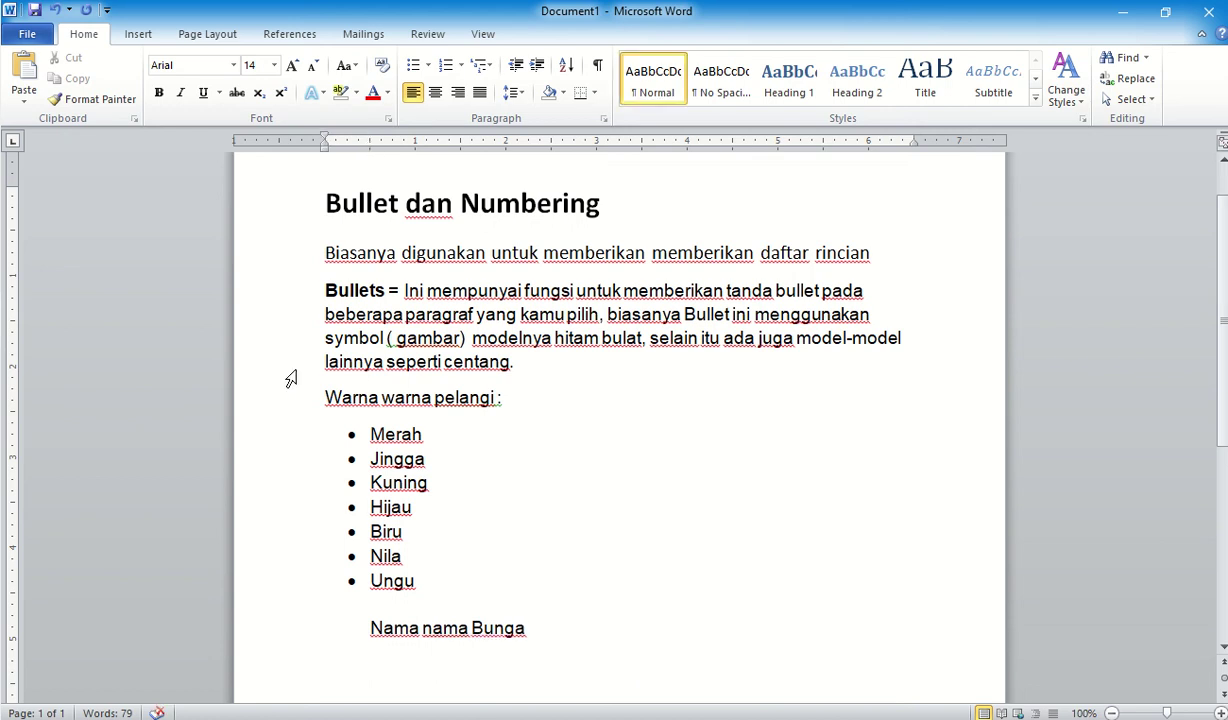
Step: Create an arrow-bullet list of Melati, Dahlia, Sedap malam and Kamboja, ending with a plain line
{"action": "left_click", "coordinate": [427, 66]}
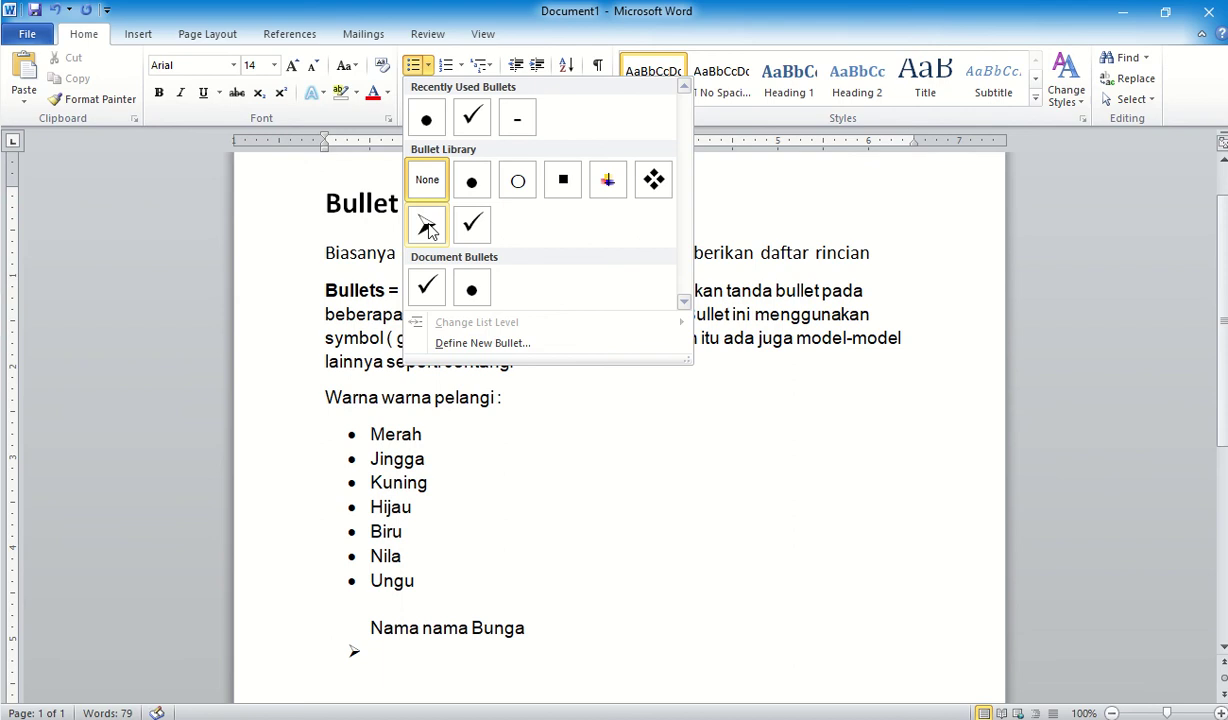
{"action": "left_click", "coordinate": [428, 229]}
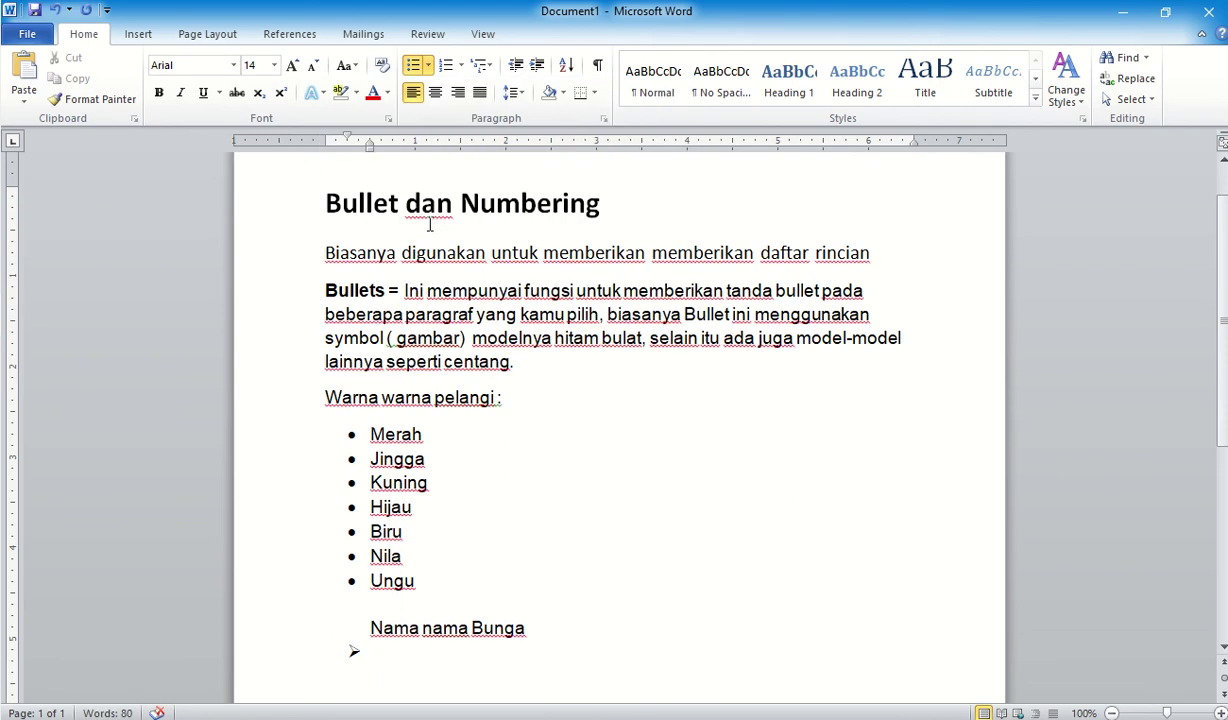
{"action": "type", "text": "Mela"}
{"action": "type", "text": "ti"}
{"action": "key", "text": "Return"}
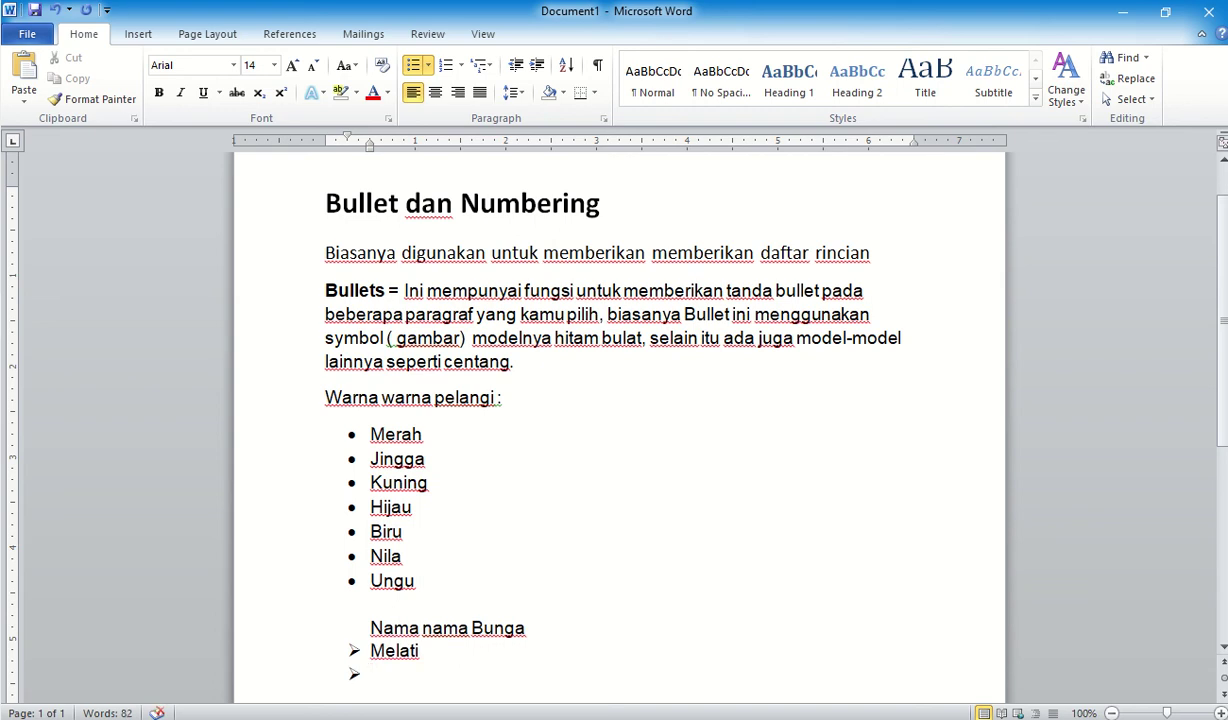
{"action": "type", "text": "Dahlia"}
{"action": "key", "text": "Return"}
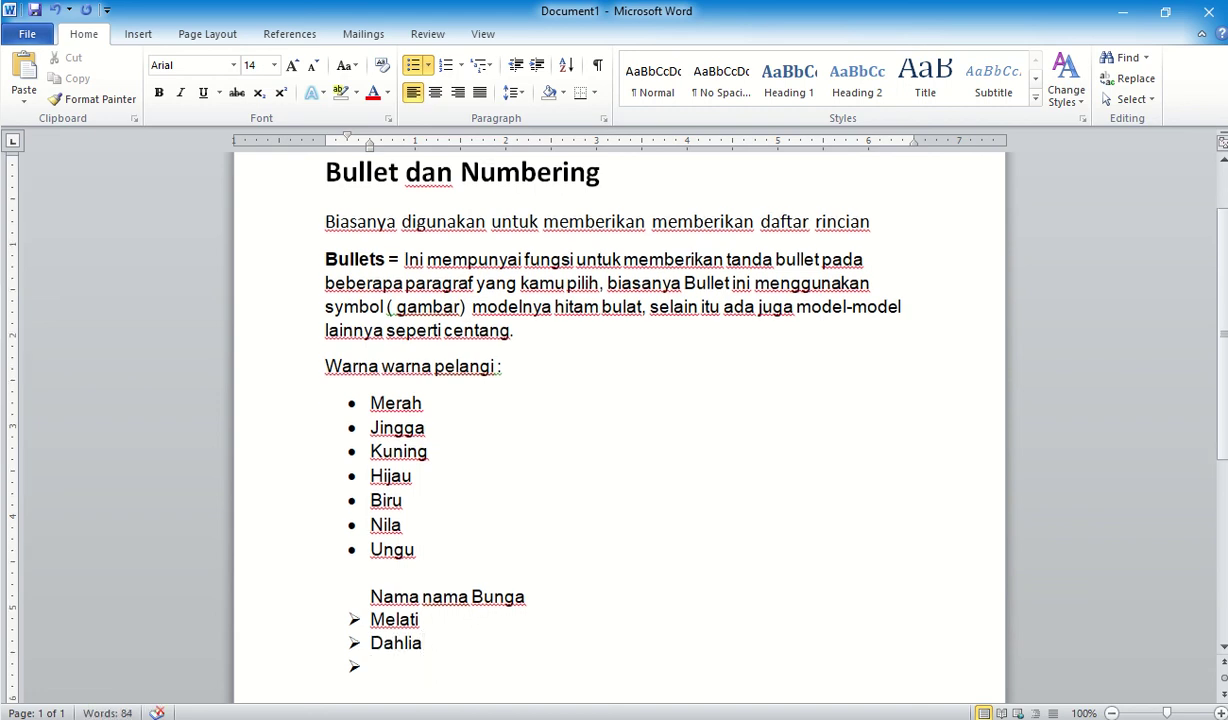
{"action": "type", "text": "sedap "}
{"action": "type", "text": "malam"}
{"action": "key", "text": "Return"}
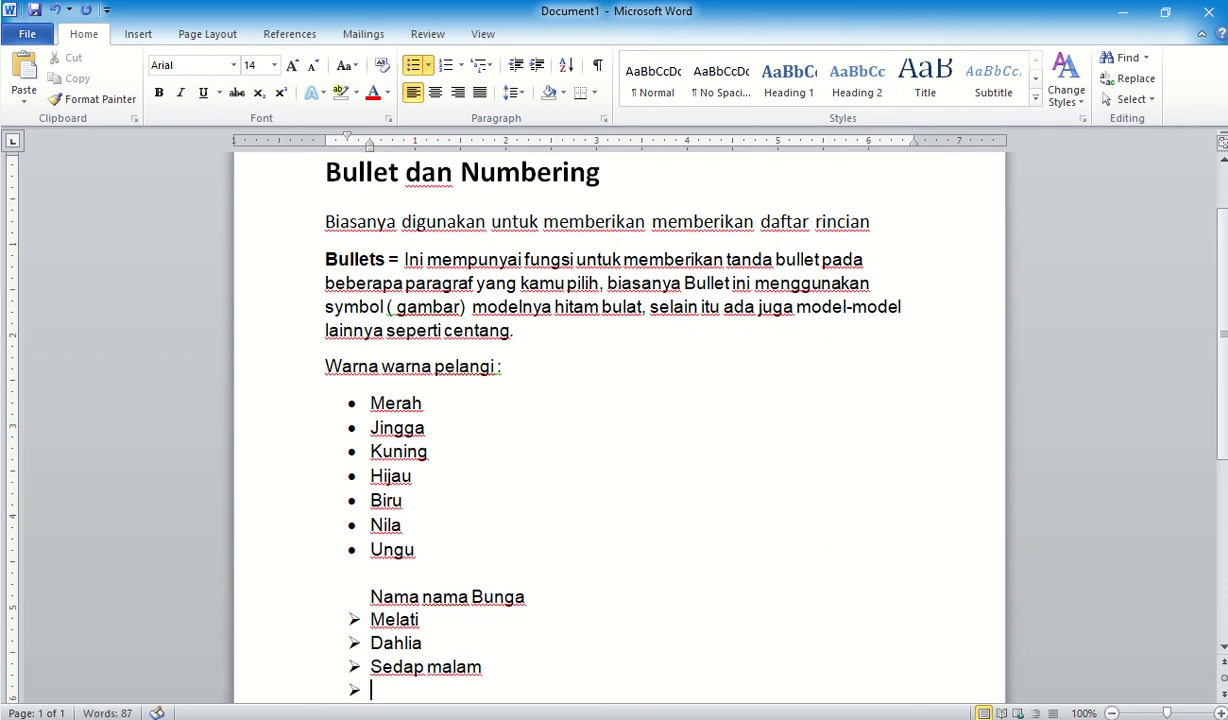
{"action": "type", "text": "Kamboja"}
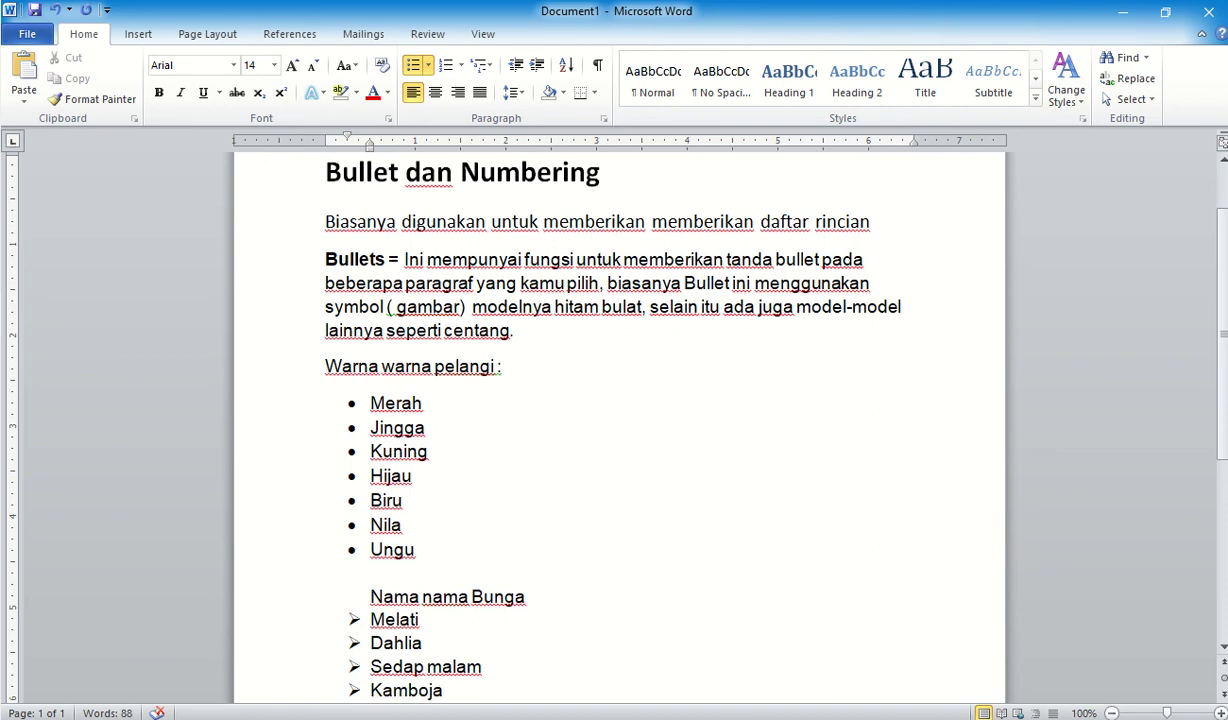
{"action": "key", "text": "Return"}
{"action": "key", "text": "Return"}
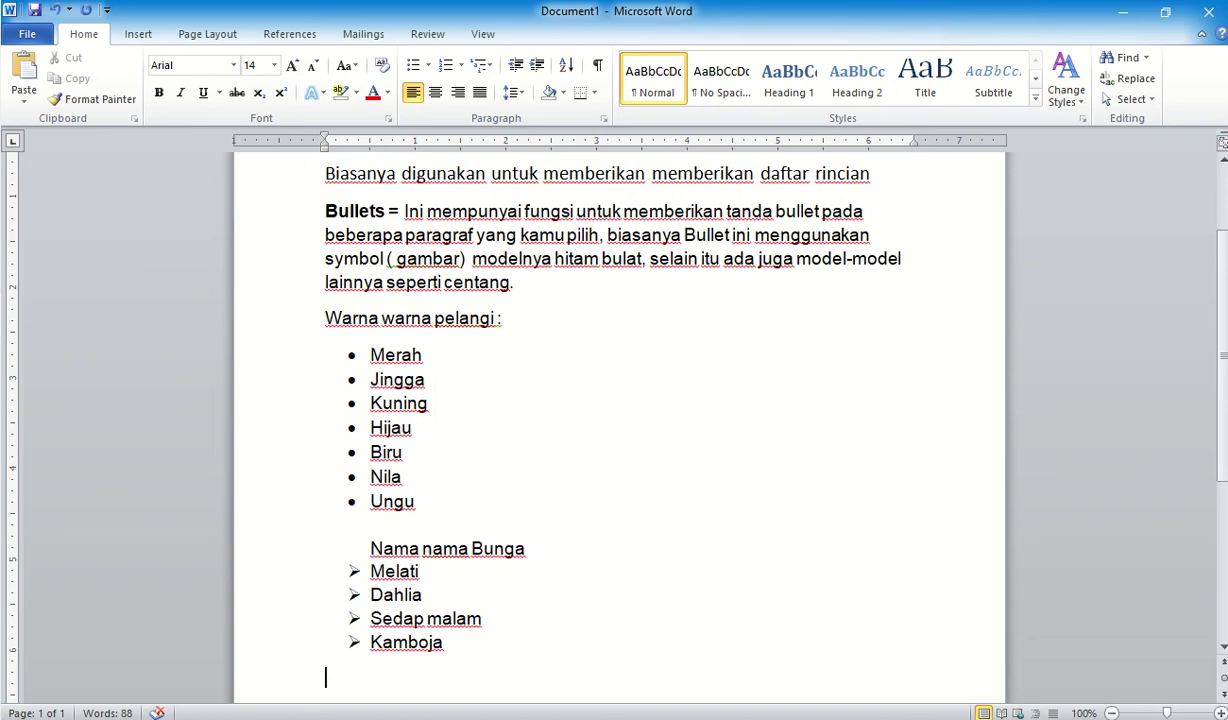
Step: Add the line 'Bermacam macam buah' below the Numbering paragraph, with an empty line beneath
{"action": "scroll", "coordinate": [441, 678], "scroll_direction": "down", "scroll_amount": 2}
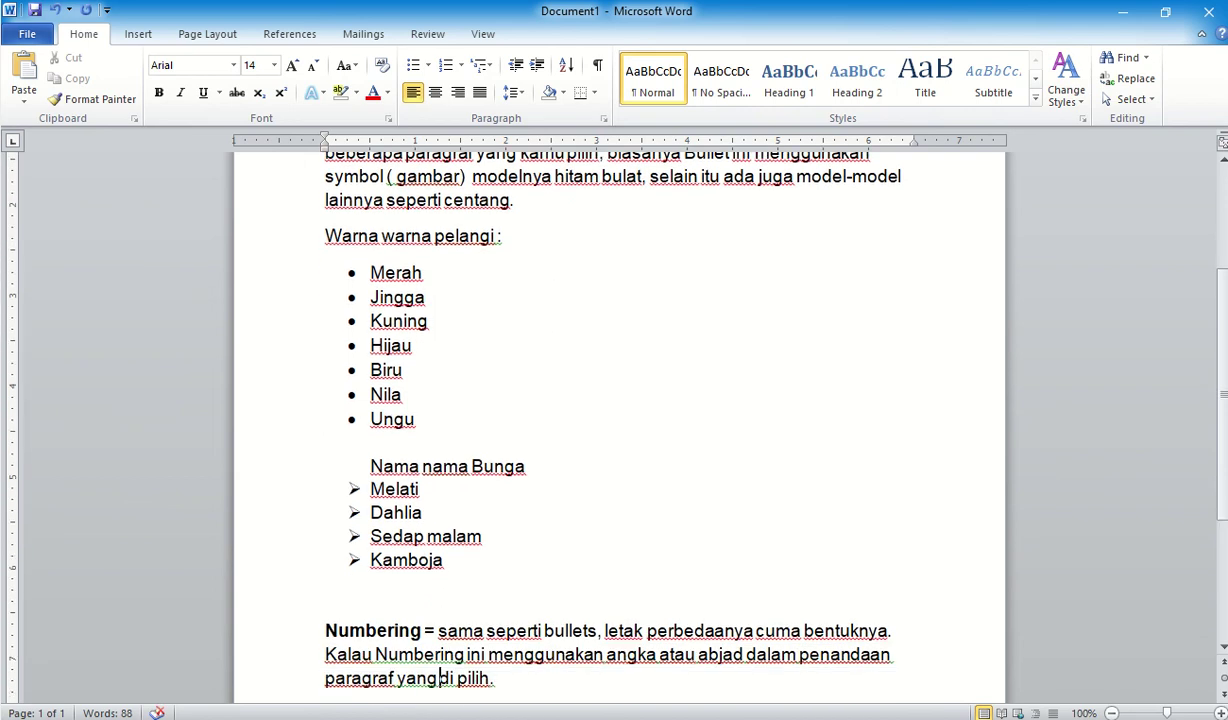
{"action": "left_click", "coordinate": [517, 692]}
{"action": "key", "text": "Return"}
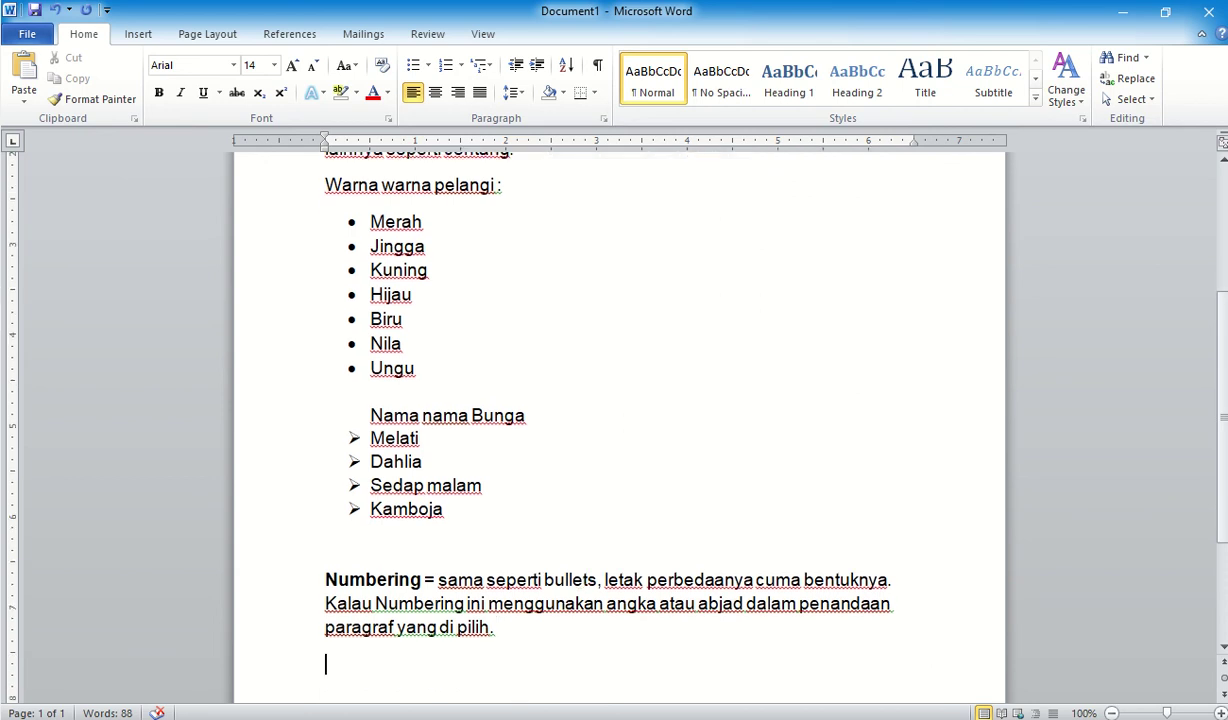
{"action": "type", "text": "Berm"}
{"action": "type", "text": "acam macam "}
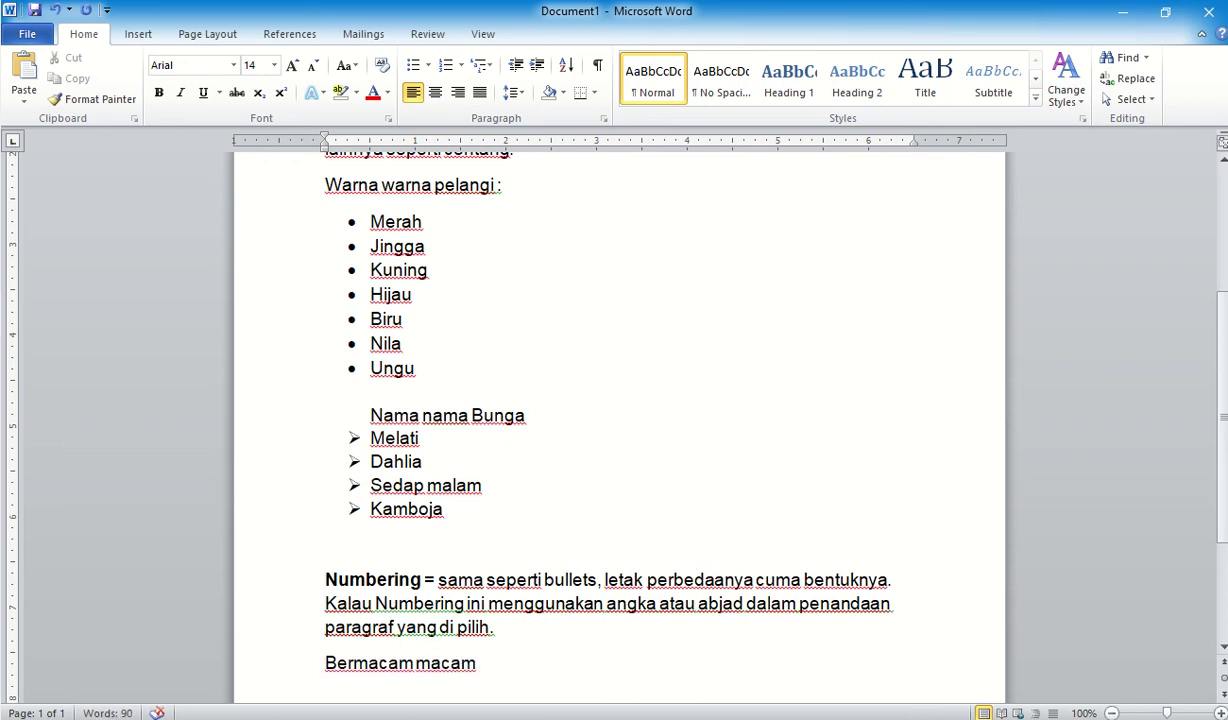
{"action": "type", "text": "buah"}
{"action": "key", "text": "Return"}
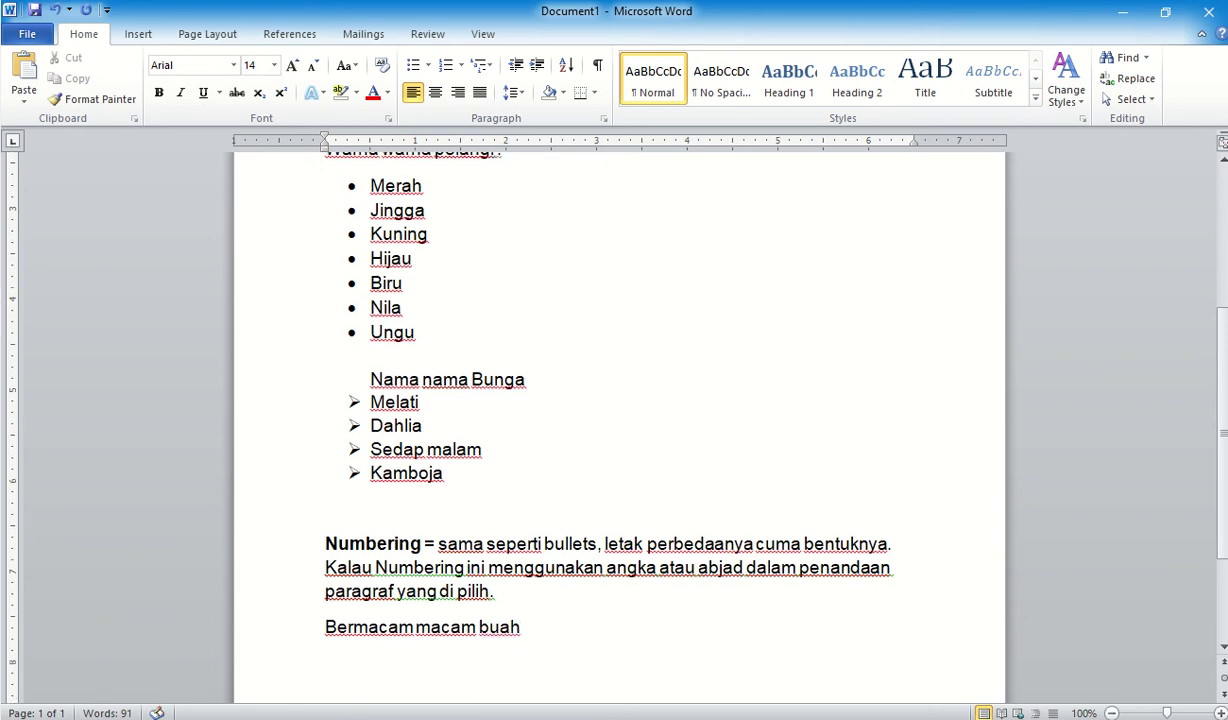
{"action": "left_click", "coordinate": [460, 68]}
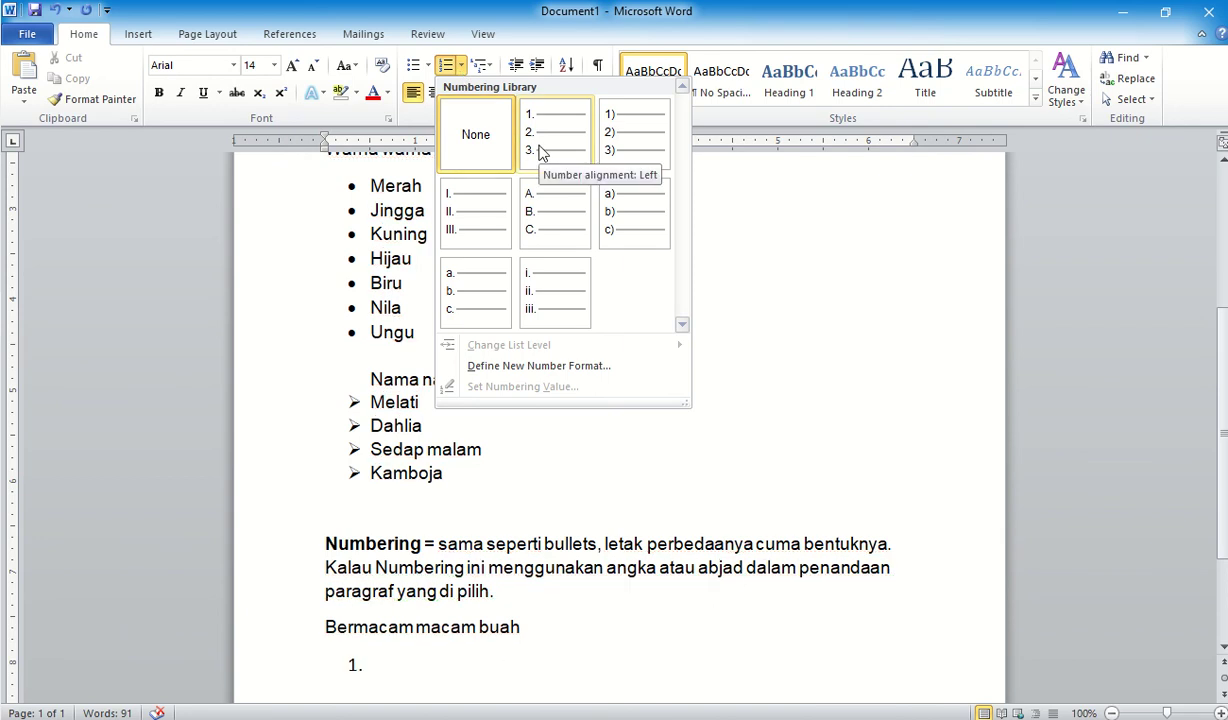
Step: Number the fruits 1. Jeruk, 2. Mangga, 3. Semangka, 4. Kelengkeng, removing the empty fifth number
{"action": "left_click", "coordinate": [538, 151]}
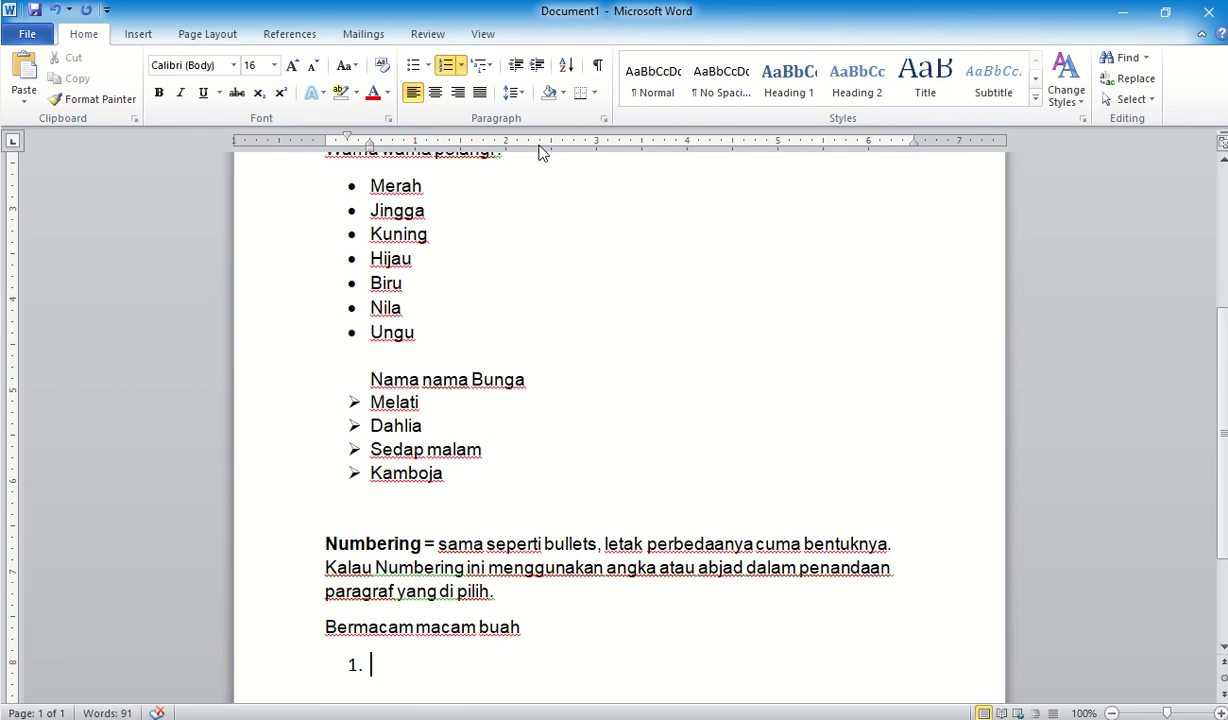
{"action": "type", "text": "Jeruk"}
{"action": "key", "text": "Return"}
{"action": "type", "text": "Mangga"}
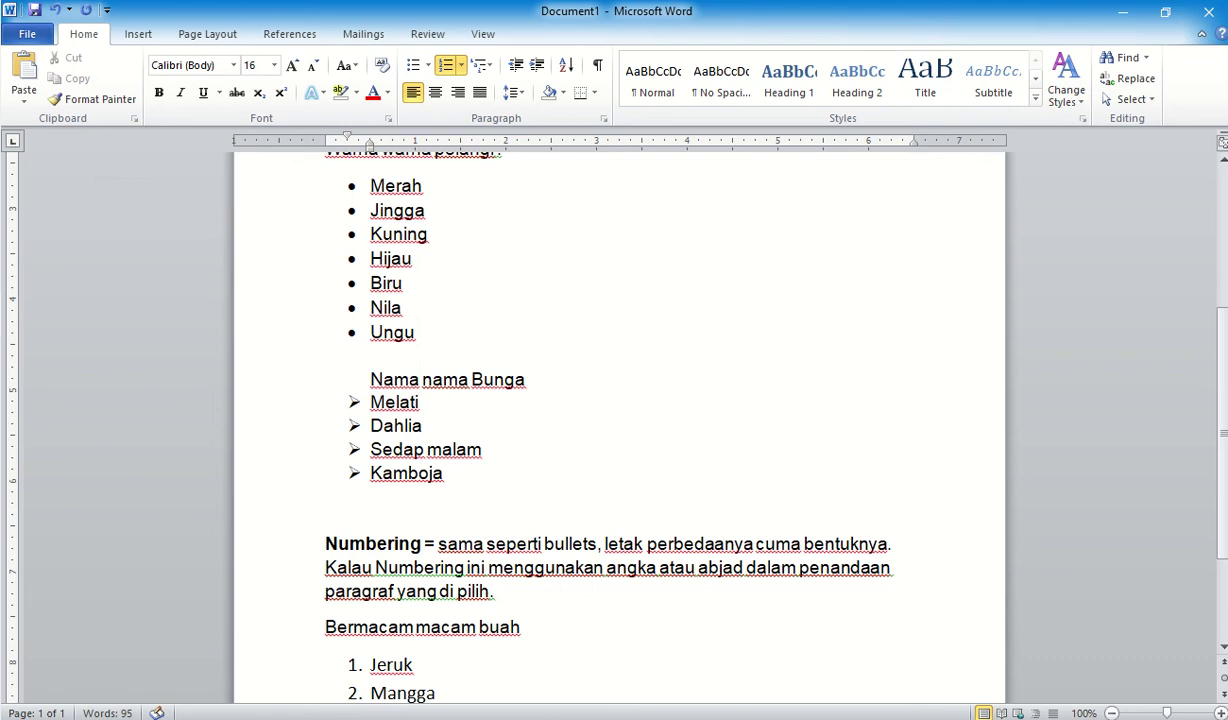
{"action": "key", "text": "Return"}
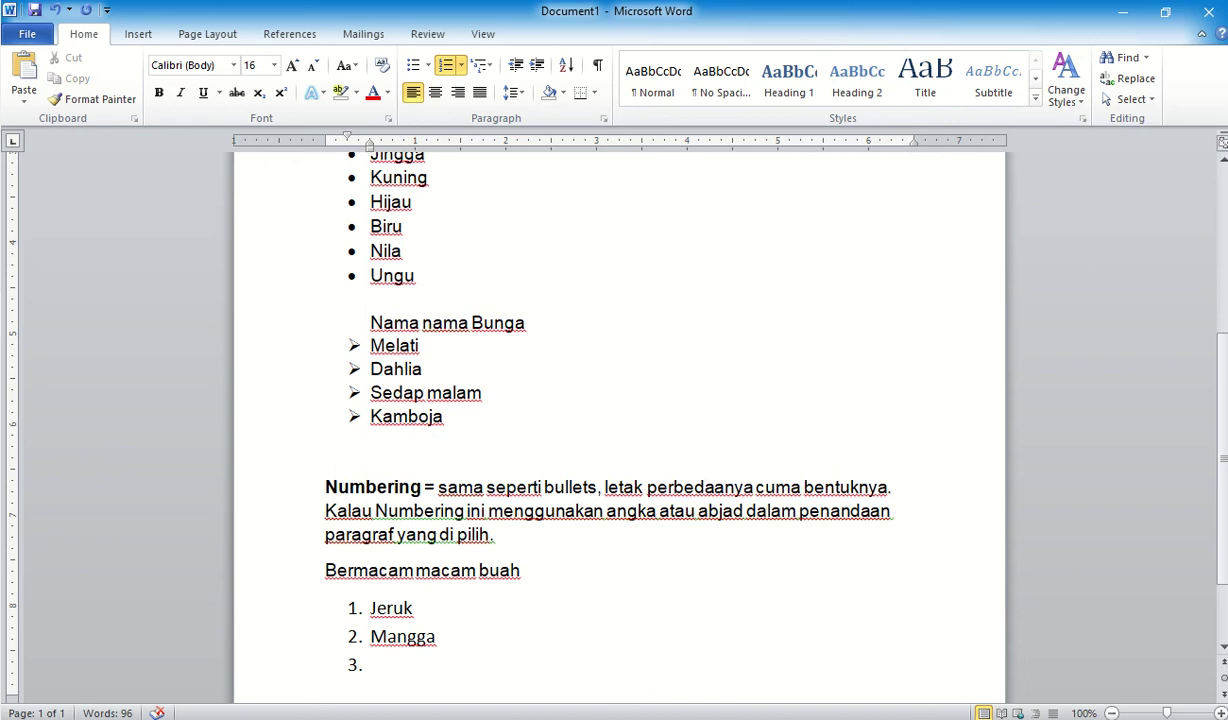
{"action": "type", "text": "Semangka"}
{"action": "key", "text": "Return"}
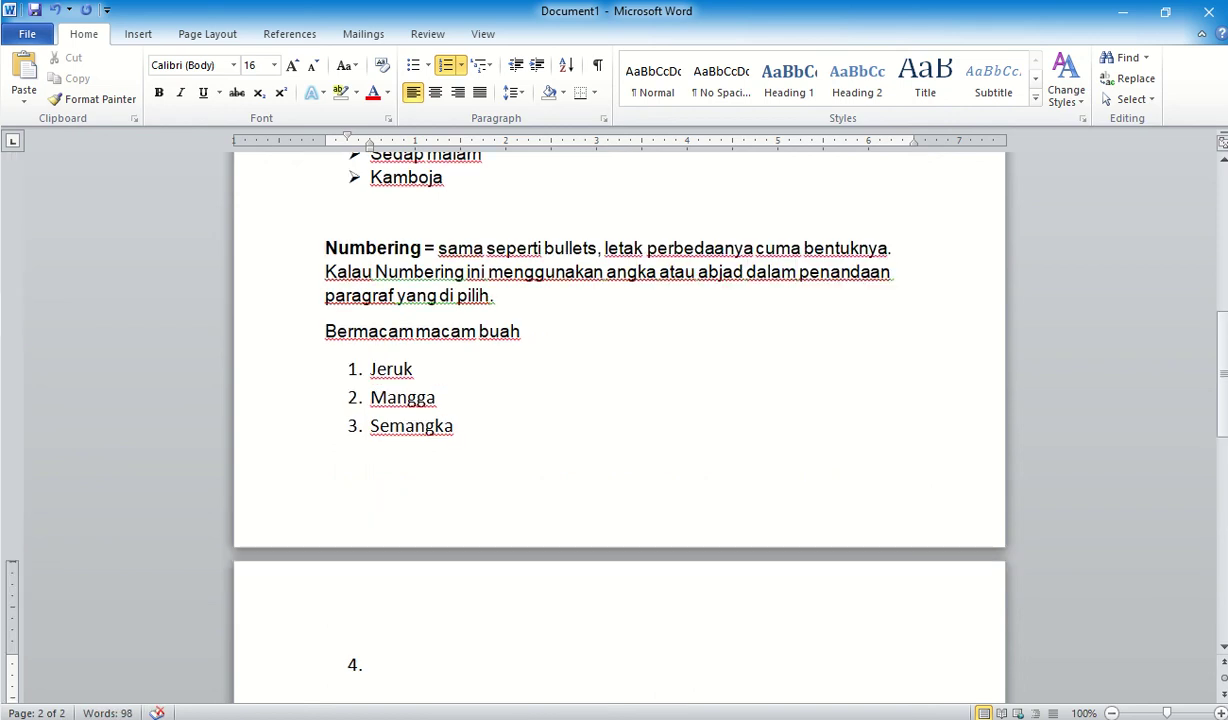
{"action": "type", "text": "kelengkeng"}
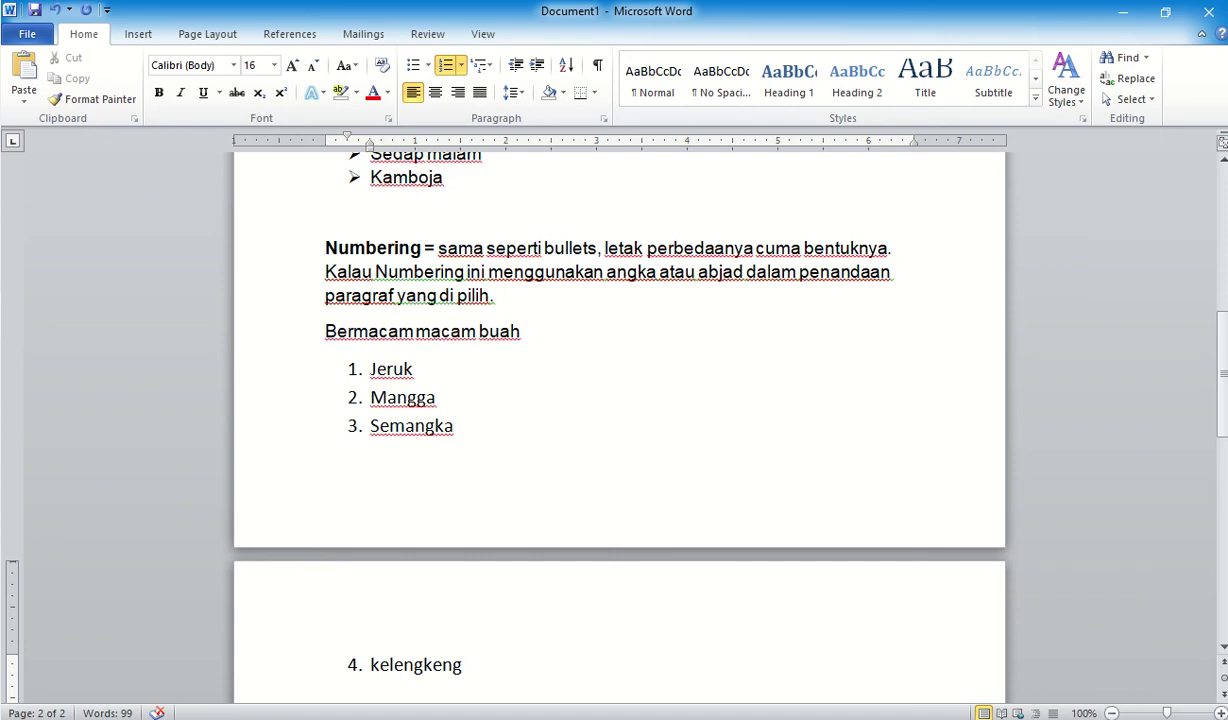
{"action": "key", "text": "Return"}
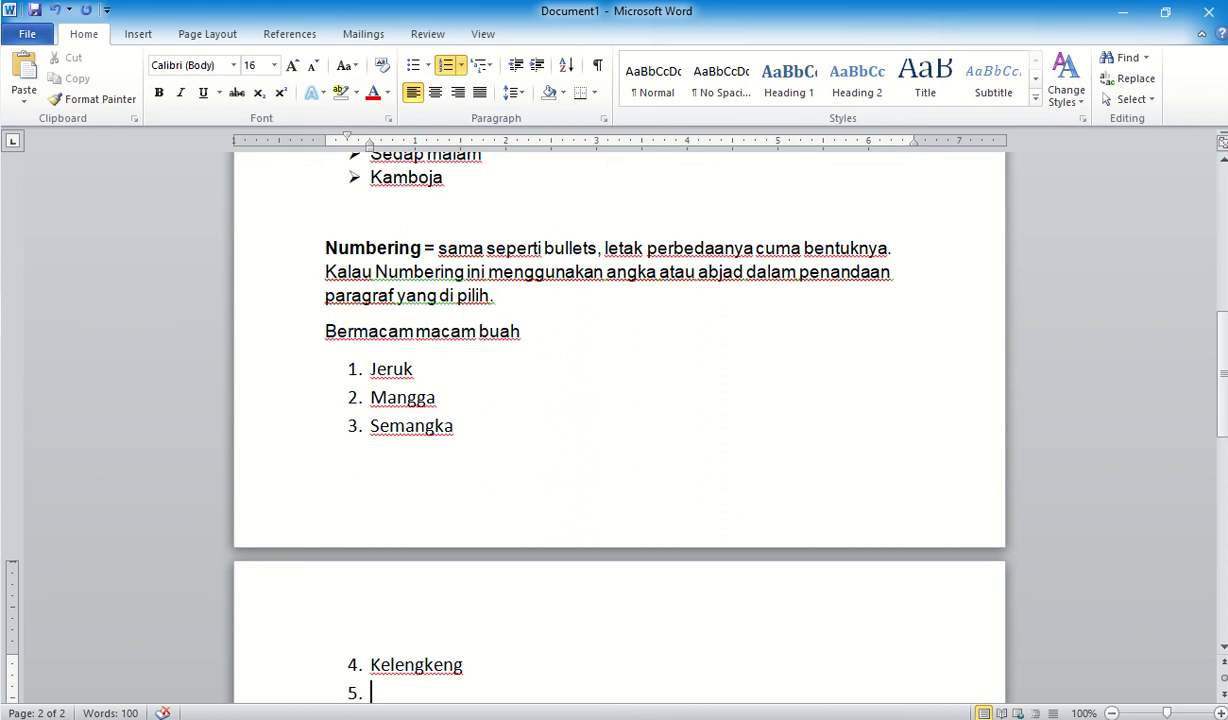
{"action": "type", "text": "\\"}
{"action": "key", "text": "BackSpace"}
{"action": "key", "text": "BackSpace"}
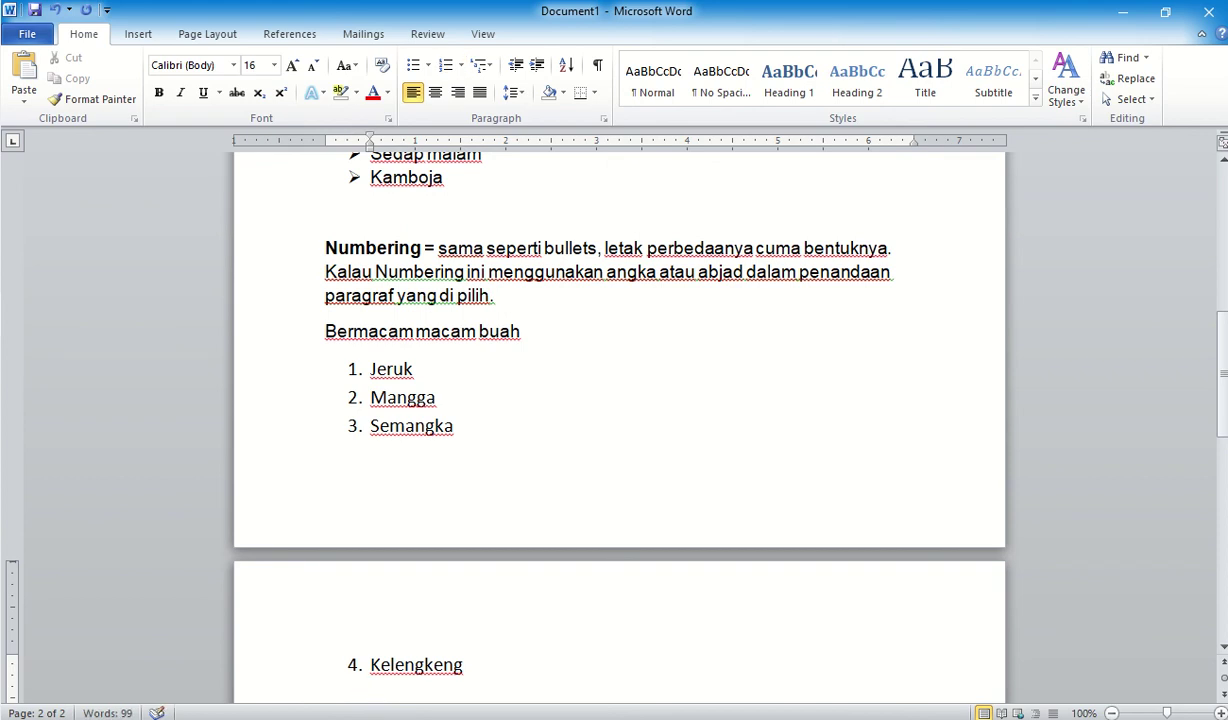
{"action": "scroll", "coordinate": [620, 420], "scroll_direction": "down", "scroll_amount": 1}
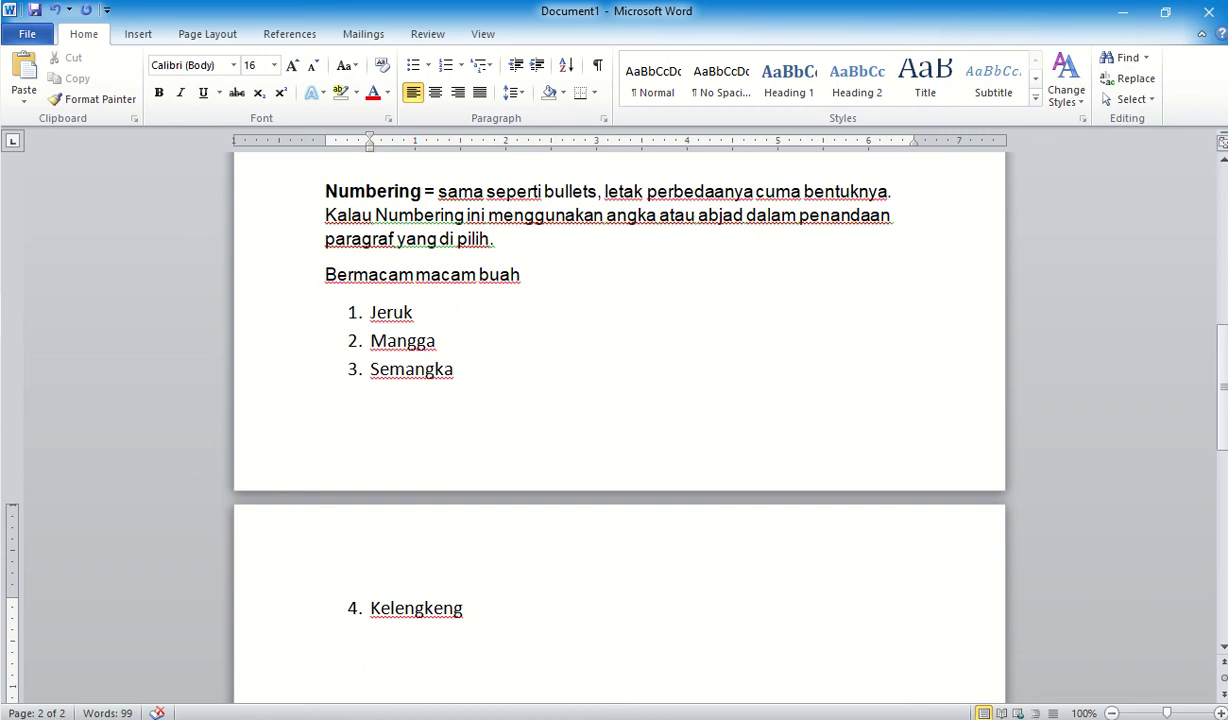
Step: Add the 'Nama nama Hari' line and start a numbered list: 1. Senin, Selasa, Rabu, Kamis
{"action": "type", "text": "Nama nama Hari"}
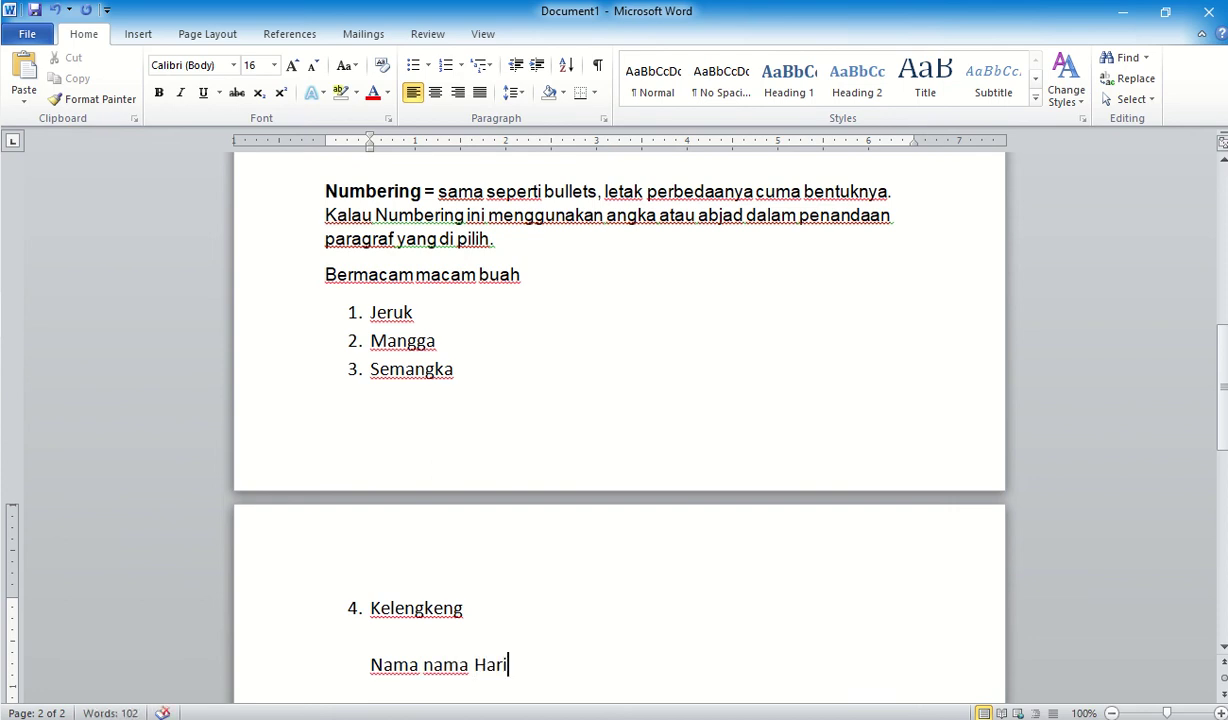
{"action": "key", "text": "Return"}
{"action": "type", "text": "1"}
{"action": "type", "text": ". Senin"}
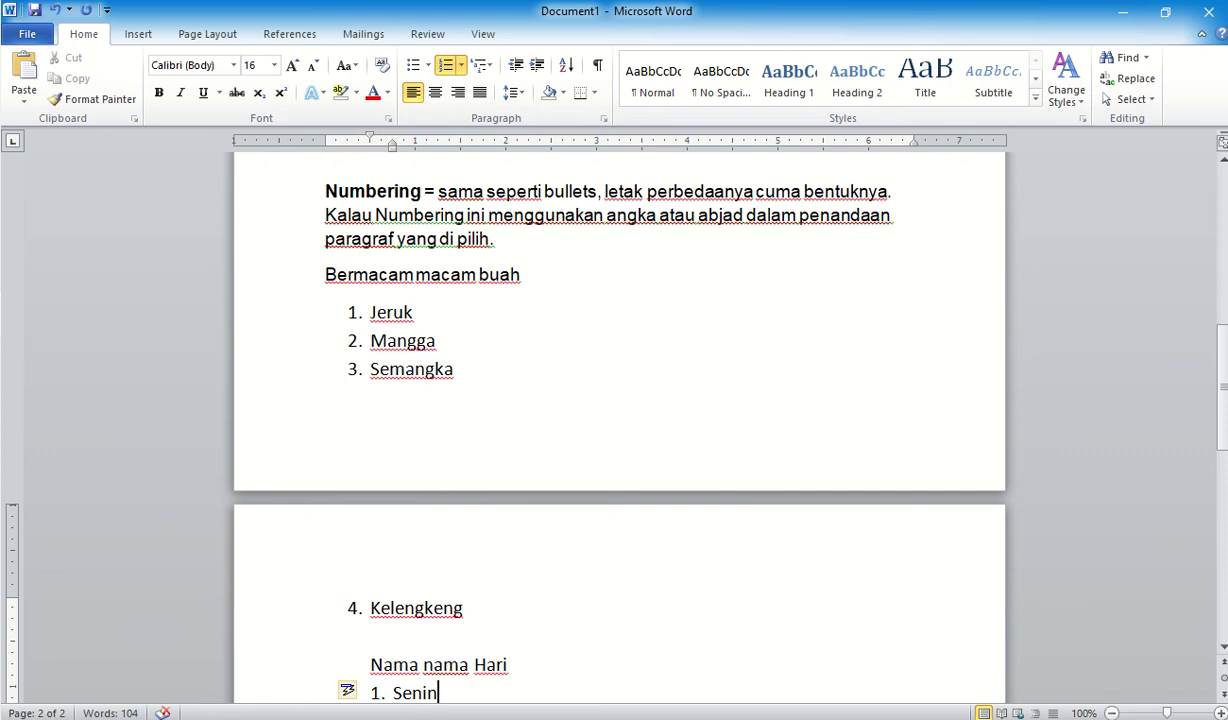
{"action": "key", "text": "Return"}
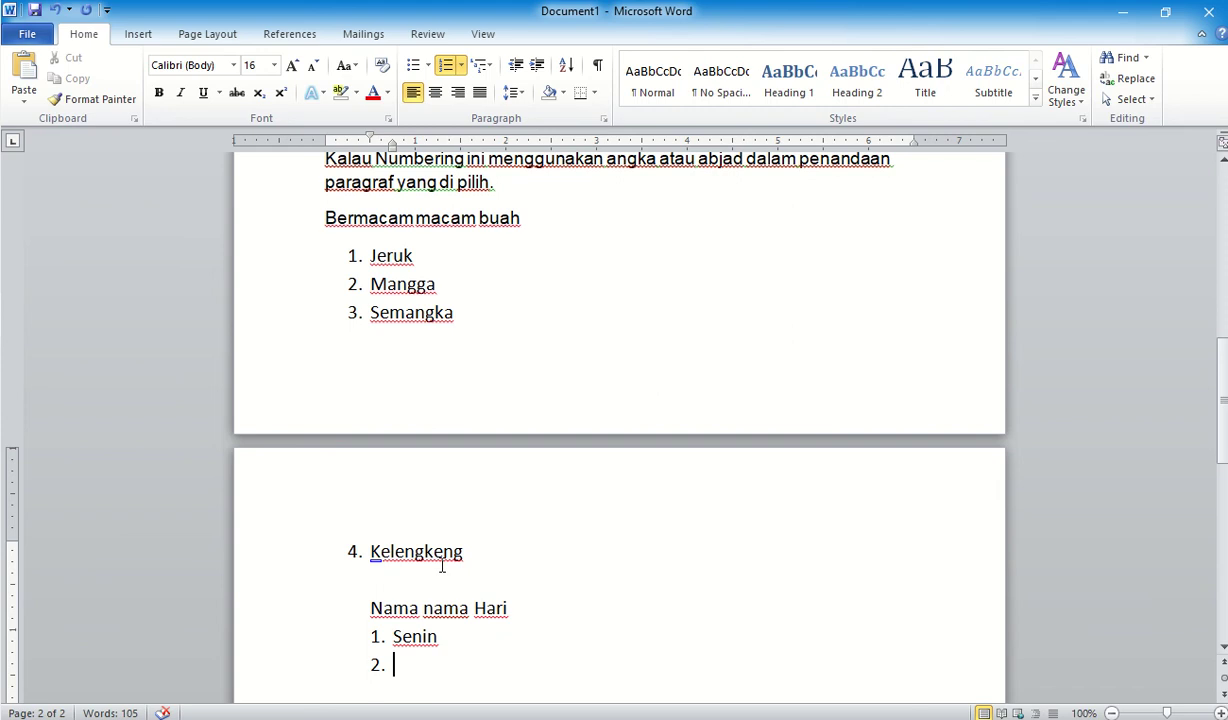
{"action": "type", "text": "Selasa"}
{"action": "key", "text": "Return"}
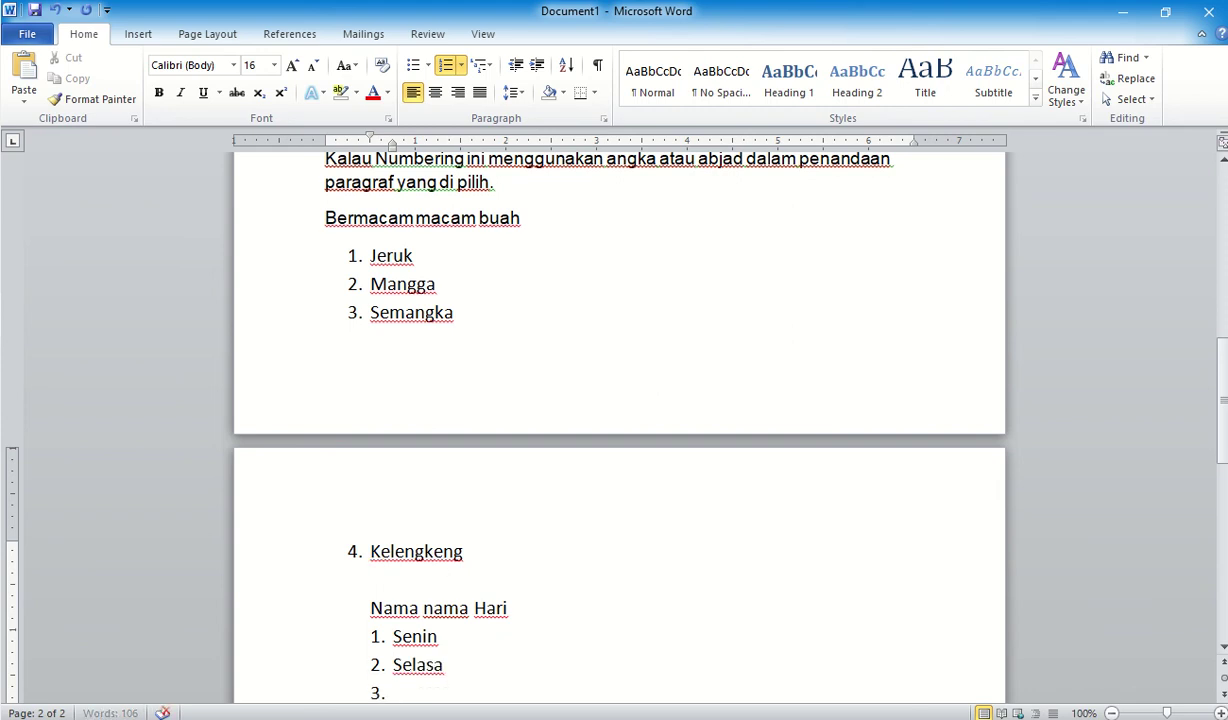
{"action": "type", "text": "Rabu"}
{"action": "key", "text": "Return"}
{"action": "type", "text": "kamis"}
{"action": "key", "text": "Return"}
Step: Finish the weekday list with Jumat, Sabtu and Ahad, then remove the empty eighth number
{"action": "type", "text": "J"}
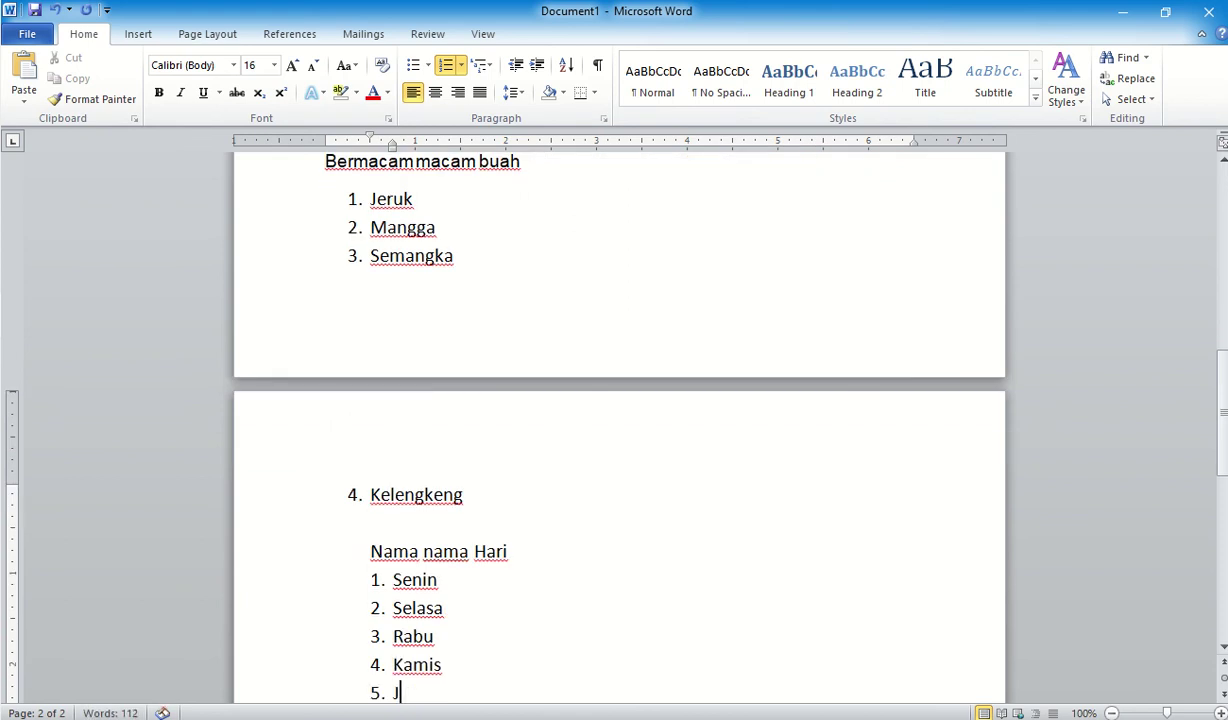
{"action": "type", "text": "umat"}
{"action": "key", "text": "Return"}
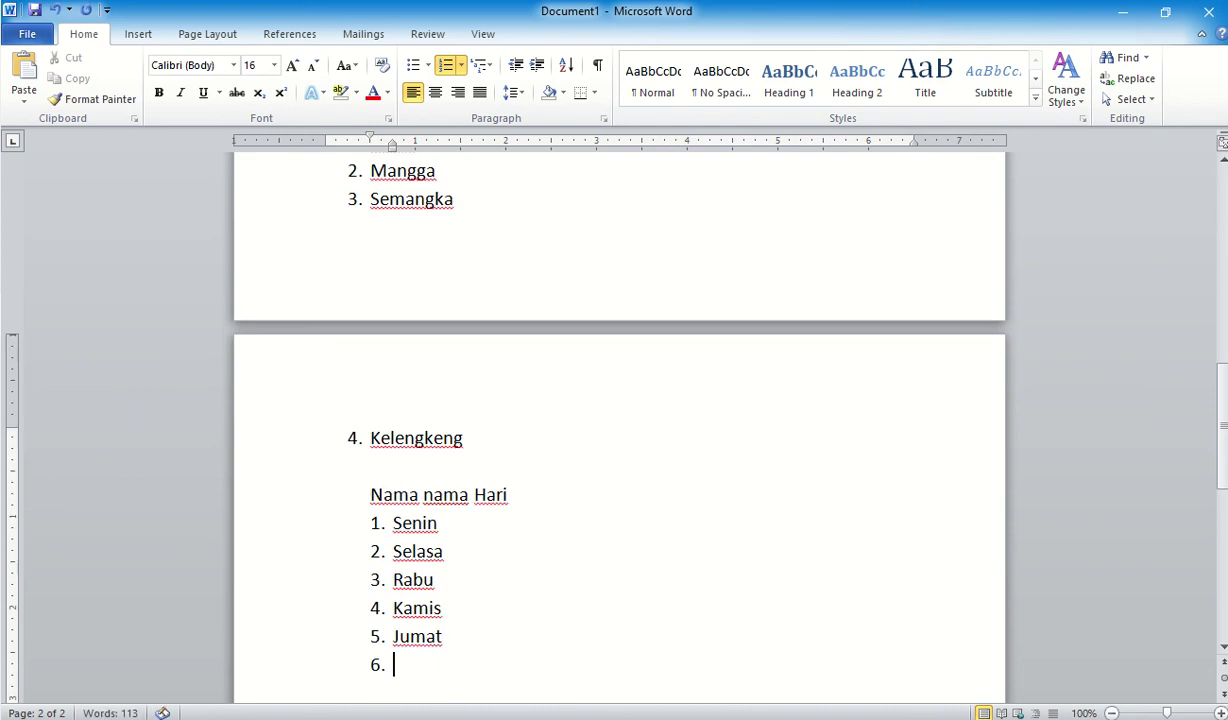
{"action": "type", "text": "Samb"}
{"action": "key", "text": "BackSpace"}
{"action": "key", "text": "BackSpace"}
{"action": "type", "text": "btu"}
{"action": "key", "text": "Return"}
{"action": "type", "text": "Ahad"}
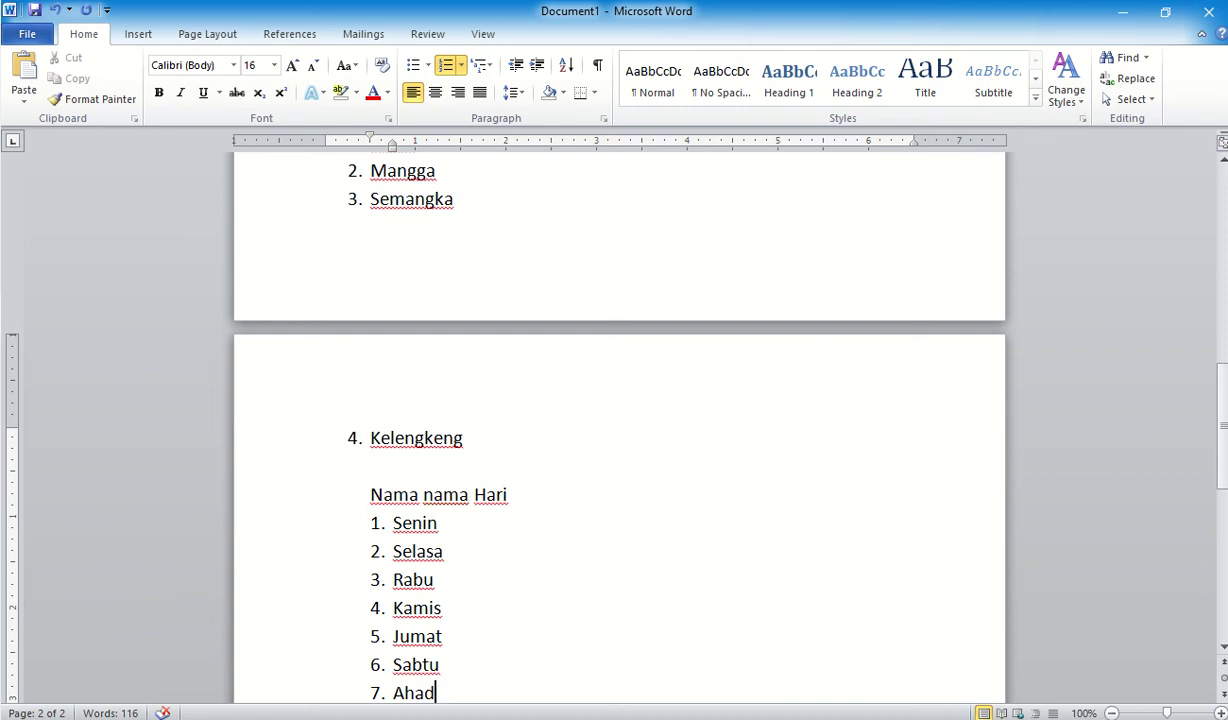
{"action": "key", "text": "Return"}
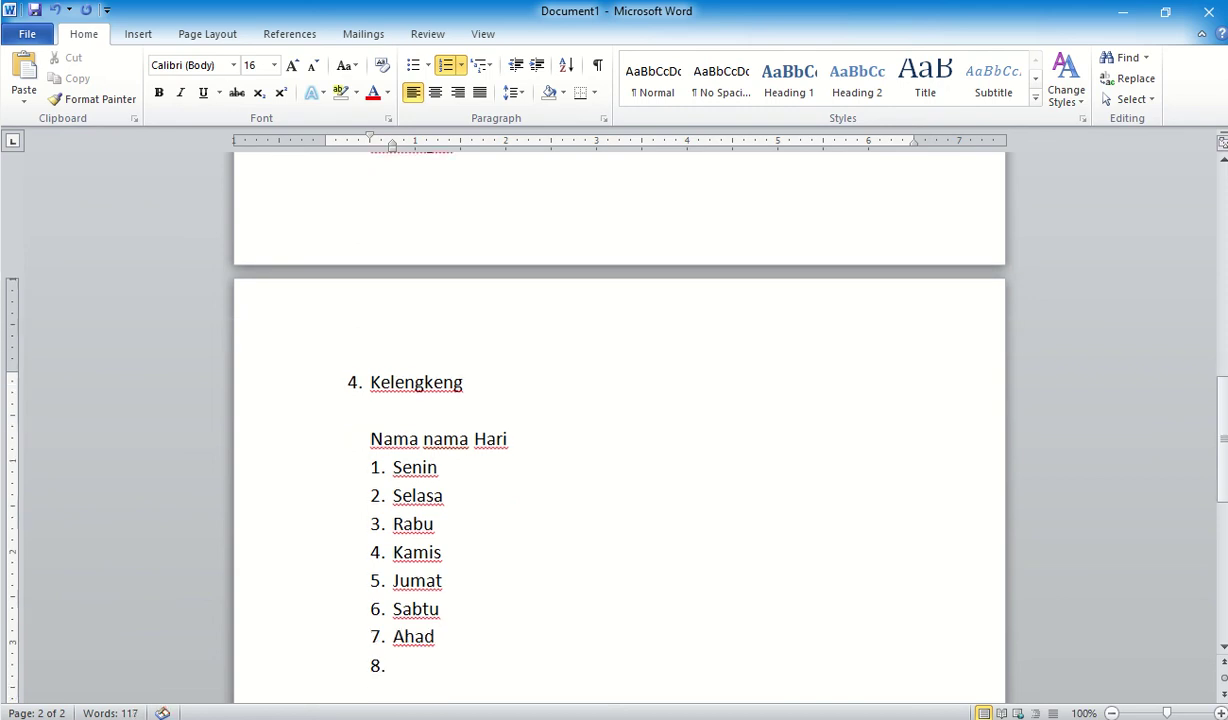
{"action": "key", "text": "BackSpace"}
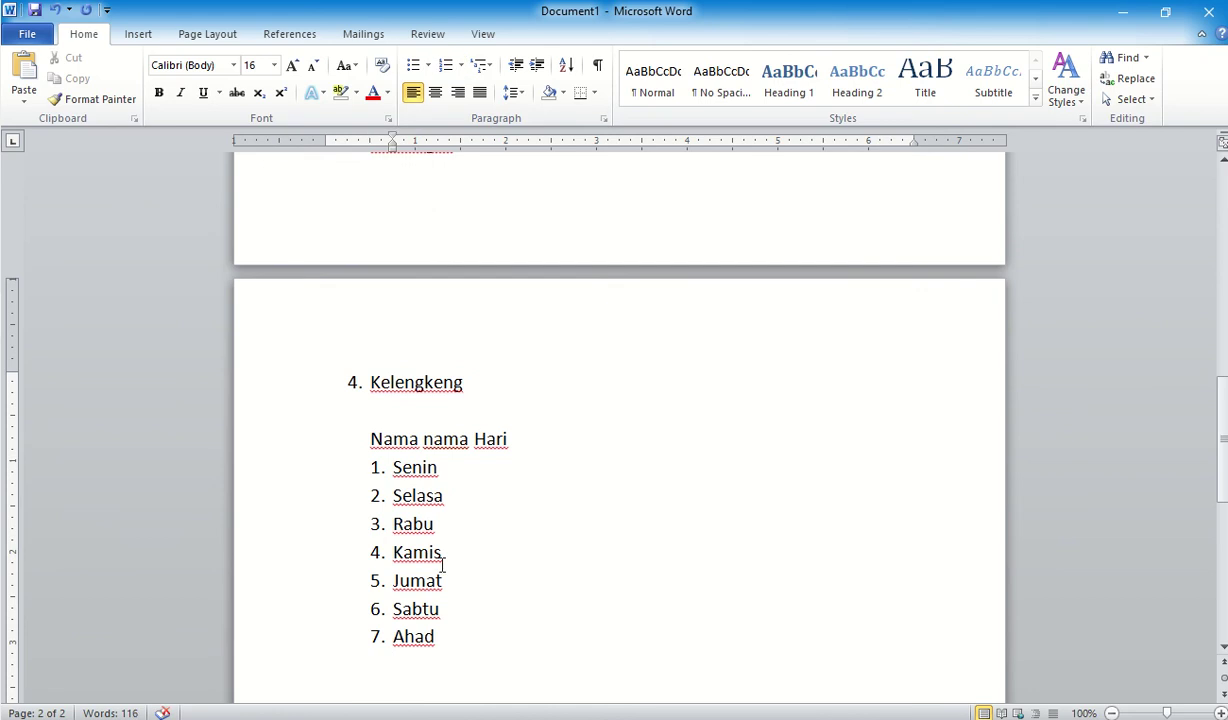
{"action": "key", "text": "Up"}
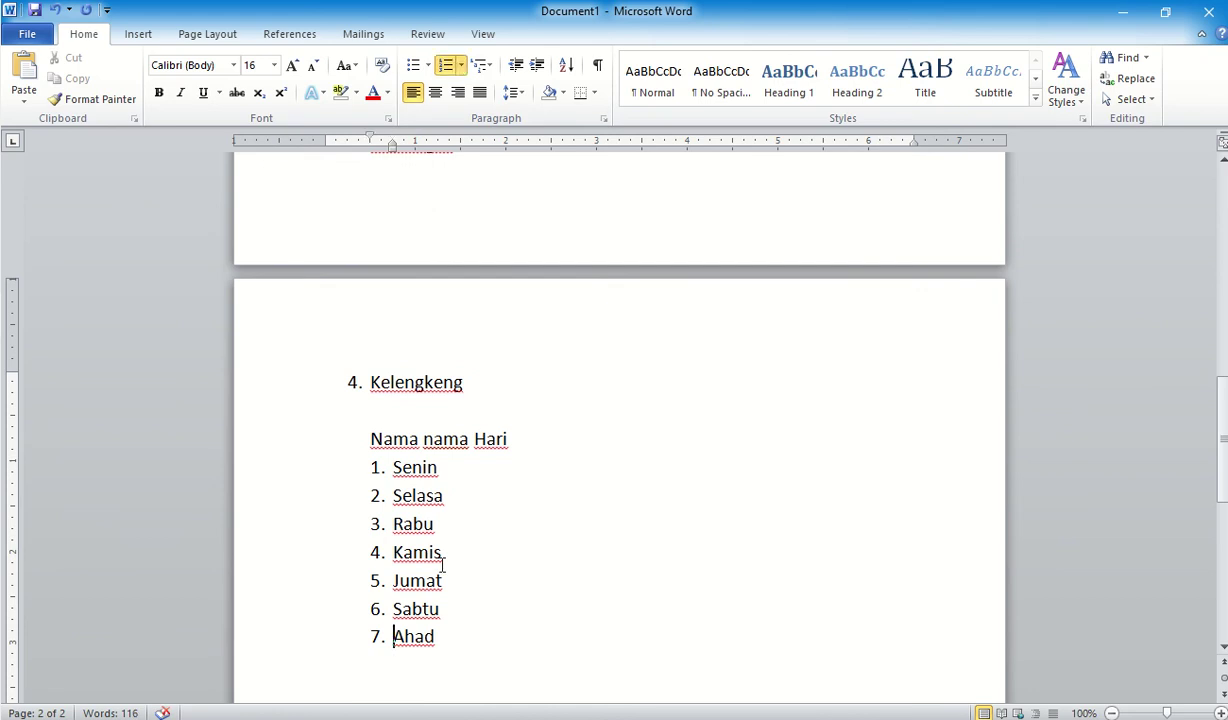
{"action": "key", "text": "Up"}
{"action": "key", "text": "Up"}
{"action": "key", "text": "Up"}
{"action": "key", "text": "Up"}
{"action": "key", "text": "Up"}
{"action": "key", "text": "Up"}
{"action": "key", "text": "Up"}
{"action": "key", "text": "Up"}
{"action": "key", "text": "Up"}
{"action": "key", "text": "Up"}
{"action": "key", "text": "Up"}
{"action": "key", "text": "Up"}
{"action": "key", "text": "Up"}
{"action": "key", "text": "Up"}
{"action": "key", "text": "Up"}
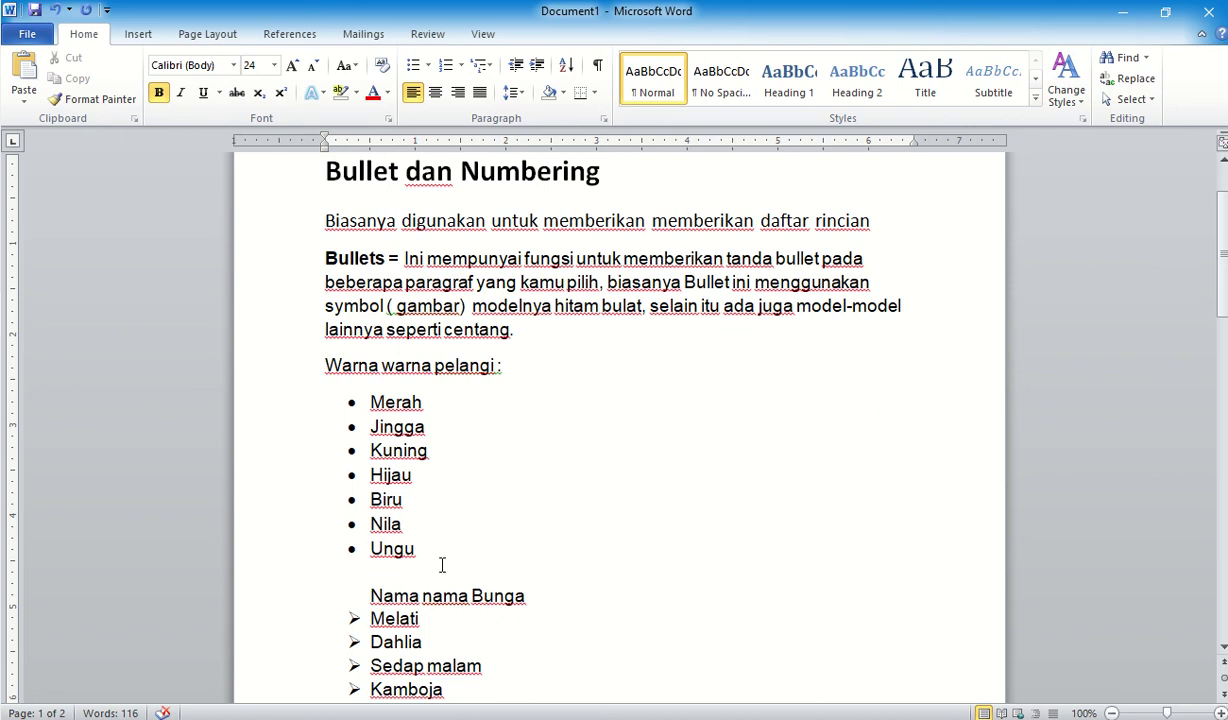
Step: Move the caret within the 'Bullet dan Numbering' title at the top of the document
{"action": "key", "text": "Left"}
{"action": "key", "text": "Right"}
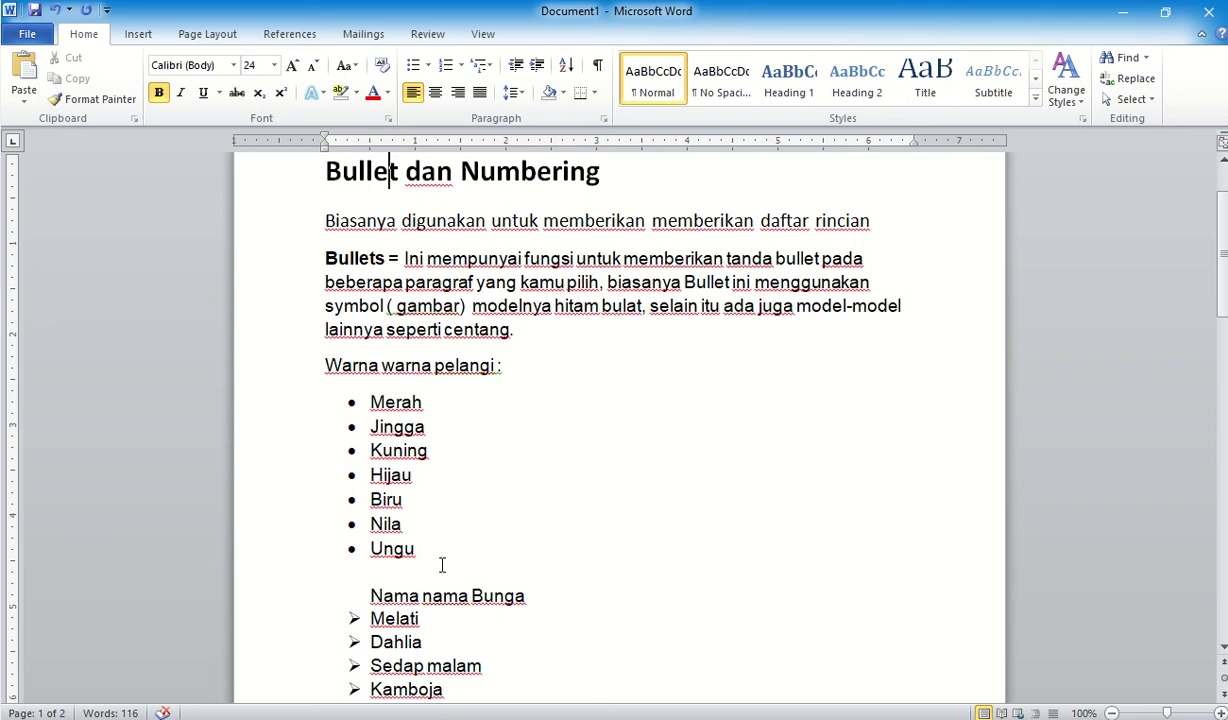